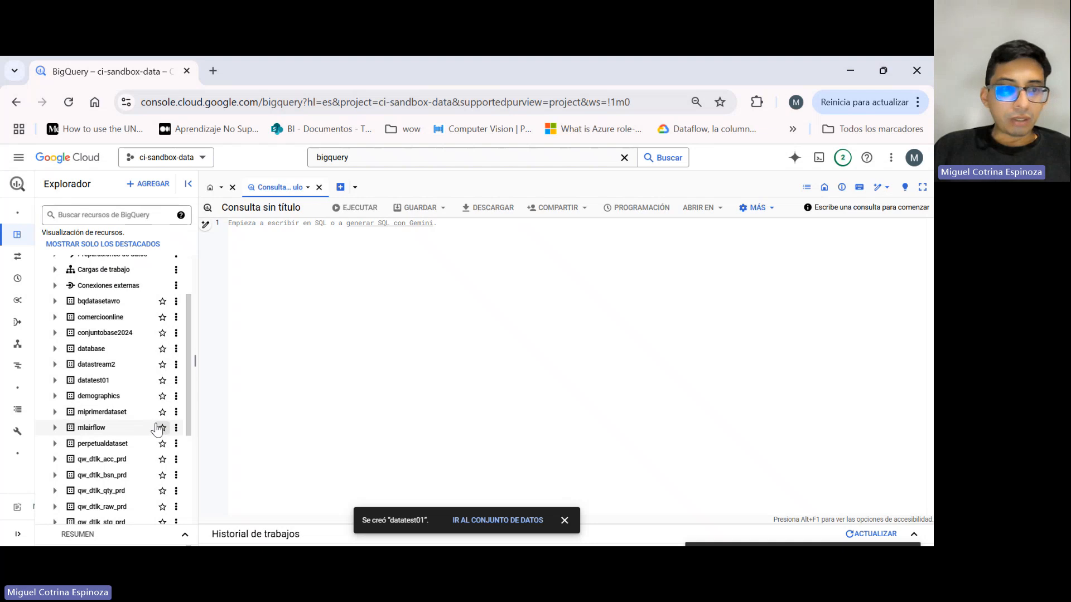
Find the datatest01 dataset in the ci-sandbox-data project and examine its dataset information.
scroll(151, 424, up, 2)
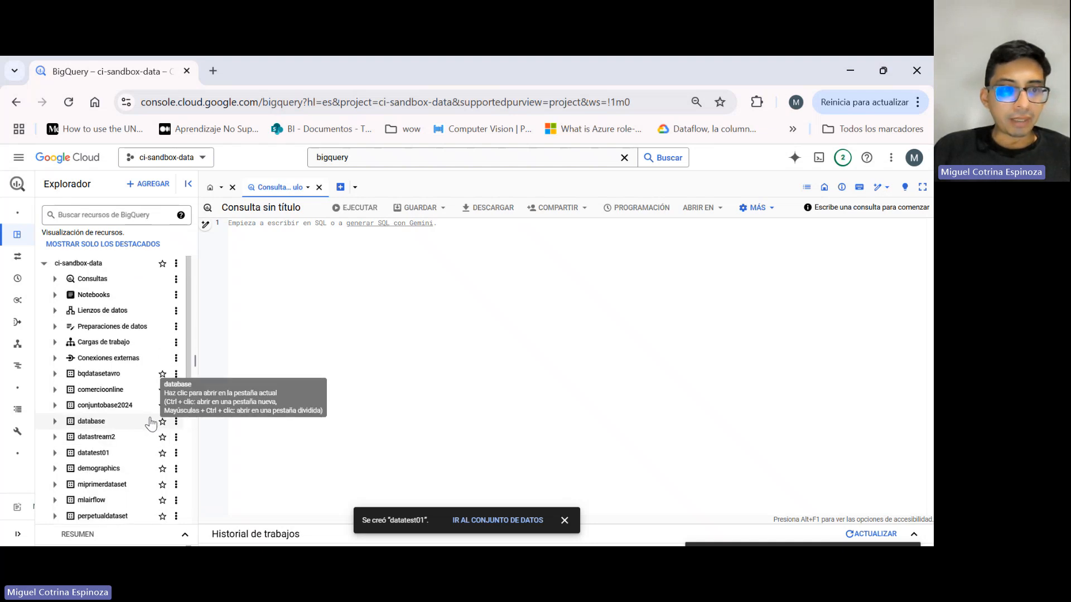
scroll(151, 424, down, 5)
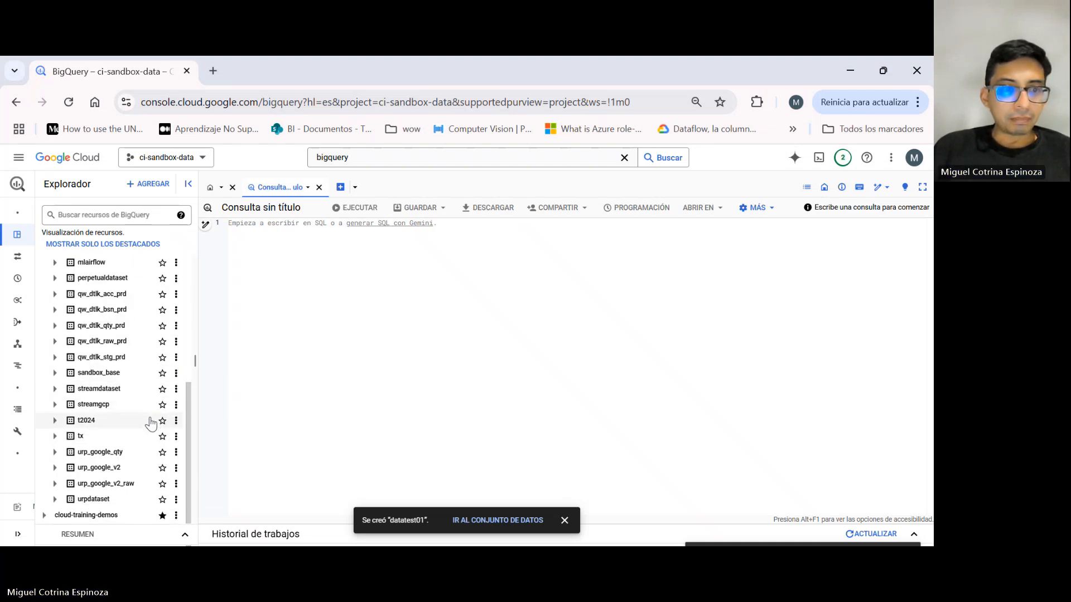
scroll(151, 424, up, 5)
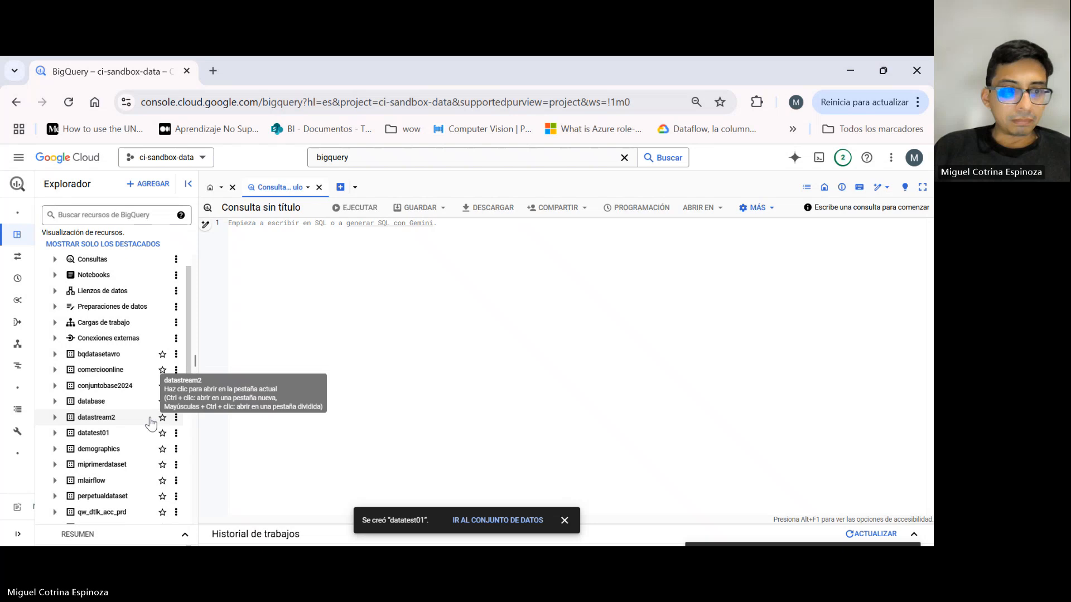
click(102, 433)
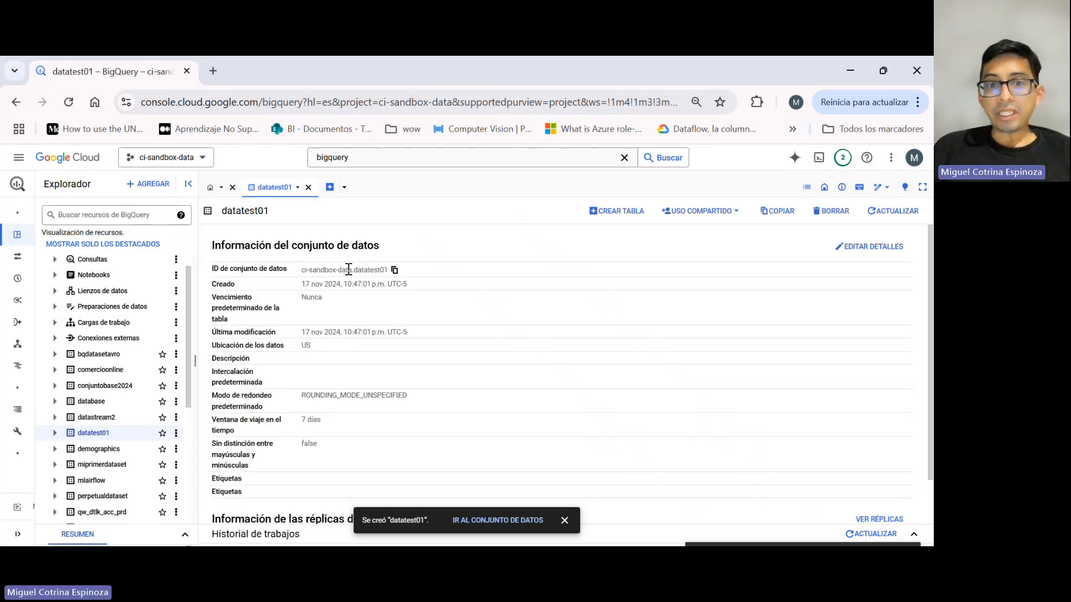
double_click(370, 271)
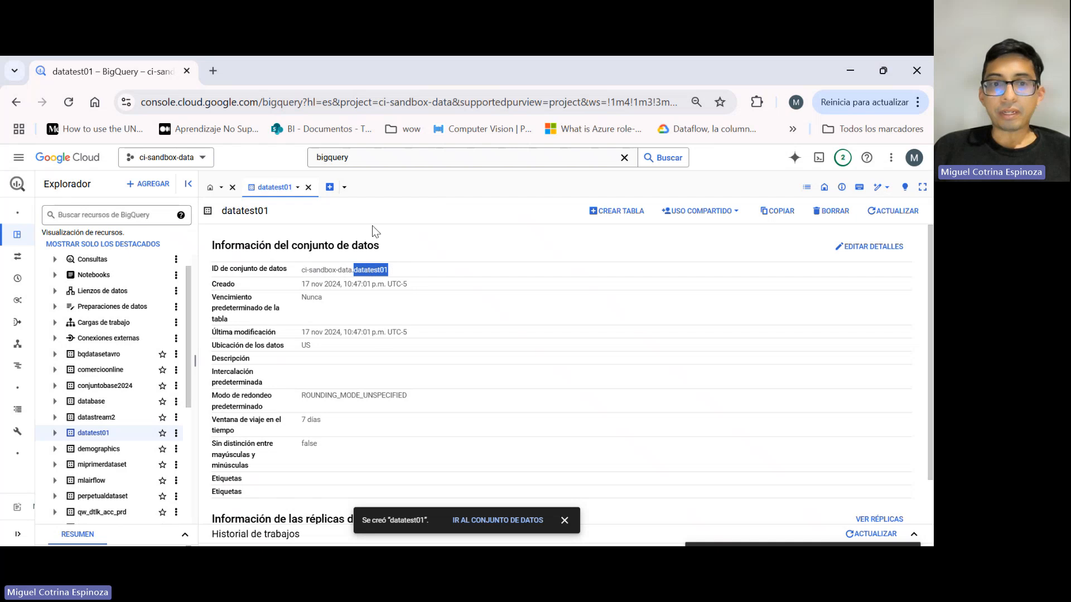
In a new query, write CREATE TABLE statements for t2024.tabla_particionada, partitioned by DATE(inscripcion), and t2024.tabla_sinparticion, with nombre STRING, apellido STRING and inscripcion DATETIME.
click(329, 187)
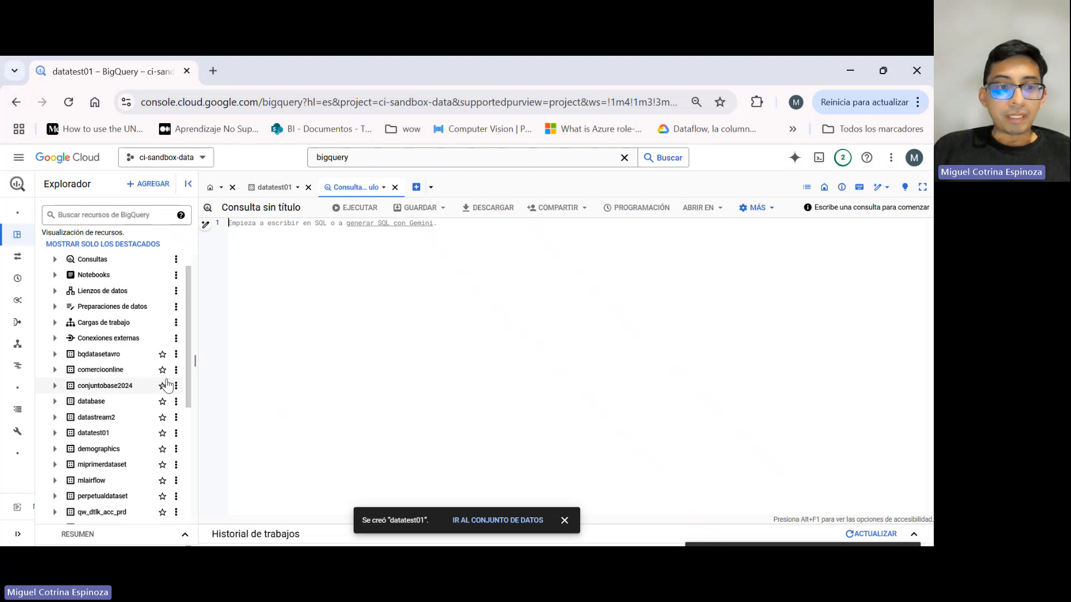
scroll(168, 373, down, 1)
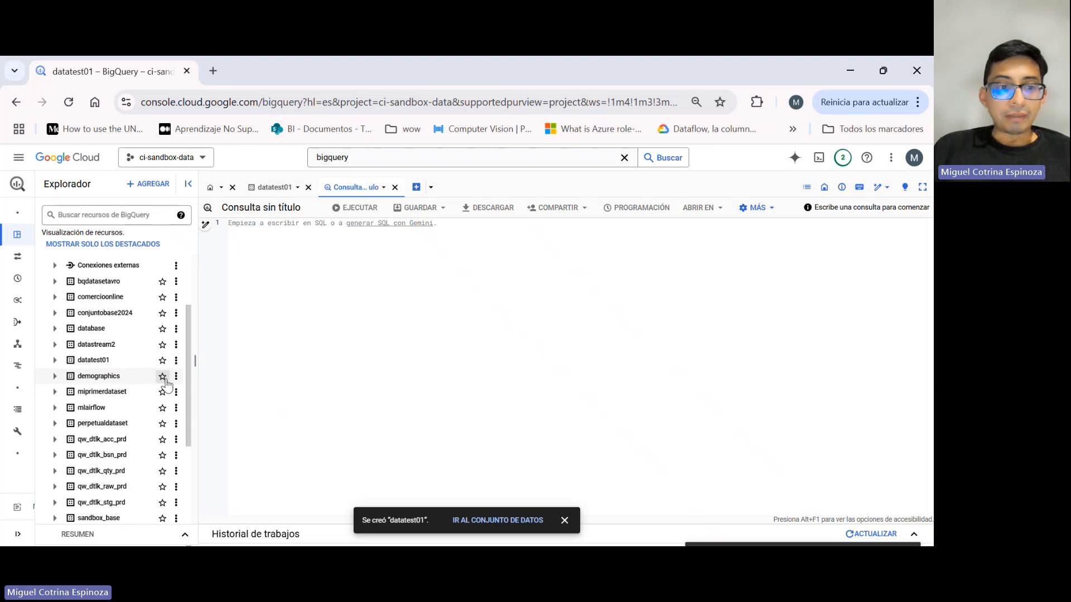
click(54, 359)
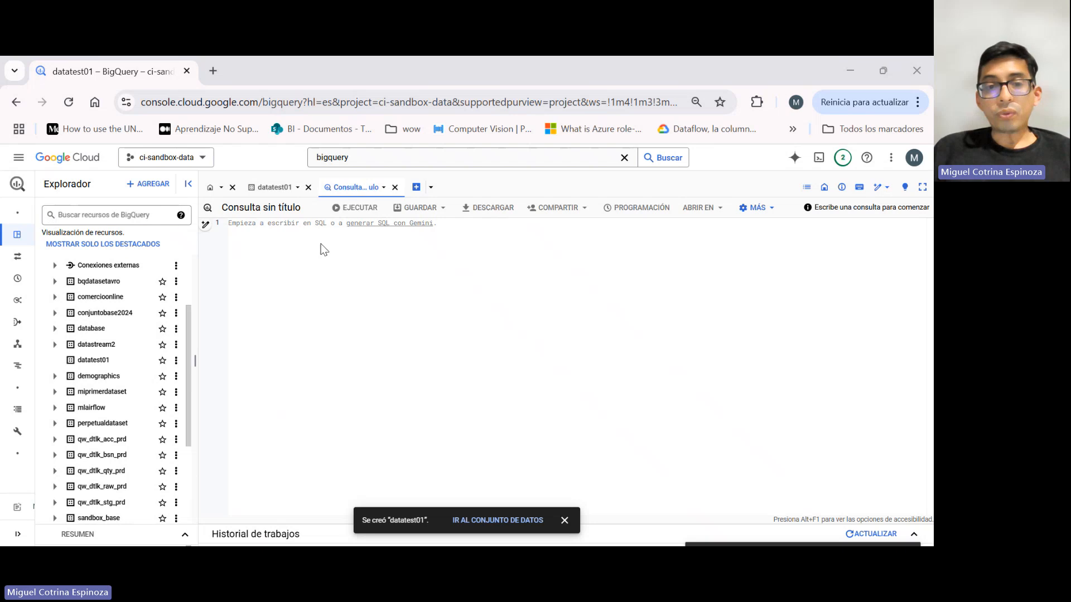
click(351, 251)
text(CREATE TABLE `ci-sandbox-data.t2024.tabla_particionada` (   nombre STRING,   apellido STRING,   inscripcion DATETIME ) PARTITION BY DATE(inscripcion);  CREATE TABLE `ci-sandbox-data.t2024.tabla_sinparticion` (   nombre STRING,   apellido STRING,   inscripcion DATETIME );)
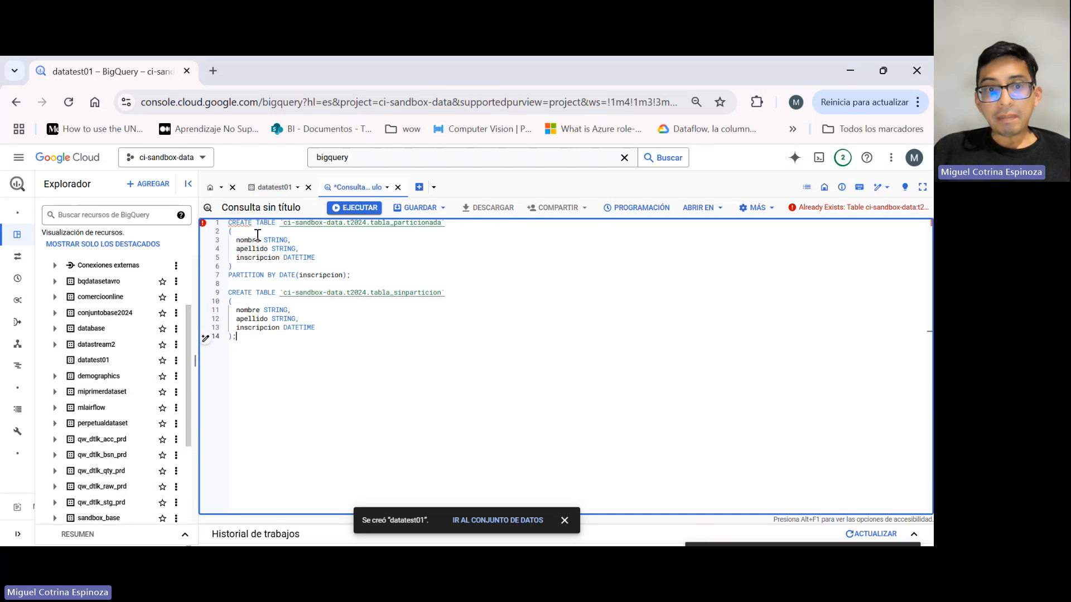
Change the dataset to datatest01 in both CREATE TABLE statements and run them.
click(365, 223)
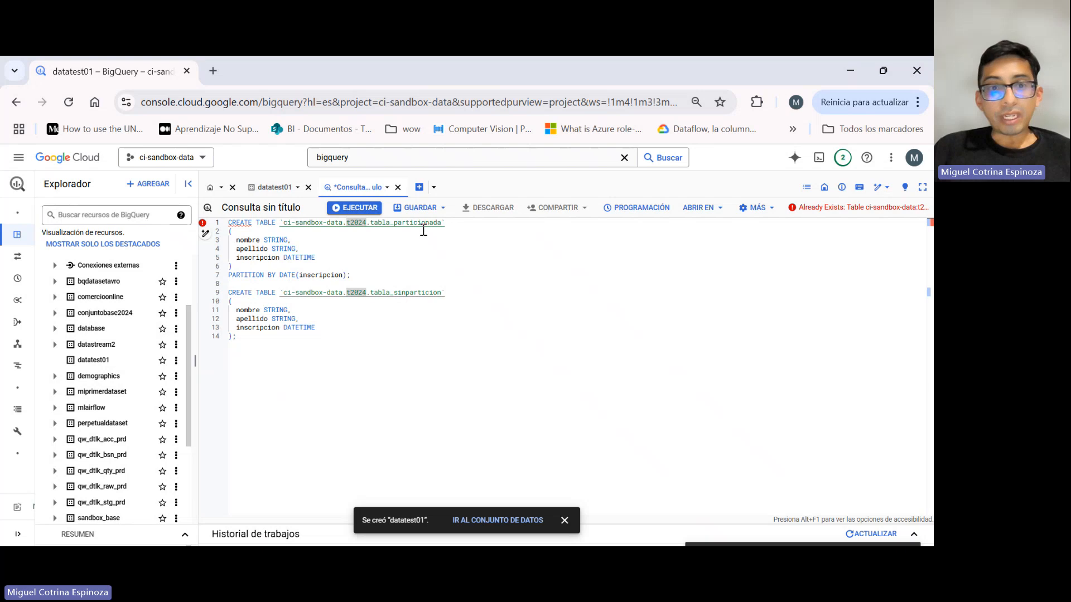
click(266, 192)
double_click(371, 270)
key(ctrl+c)
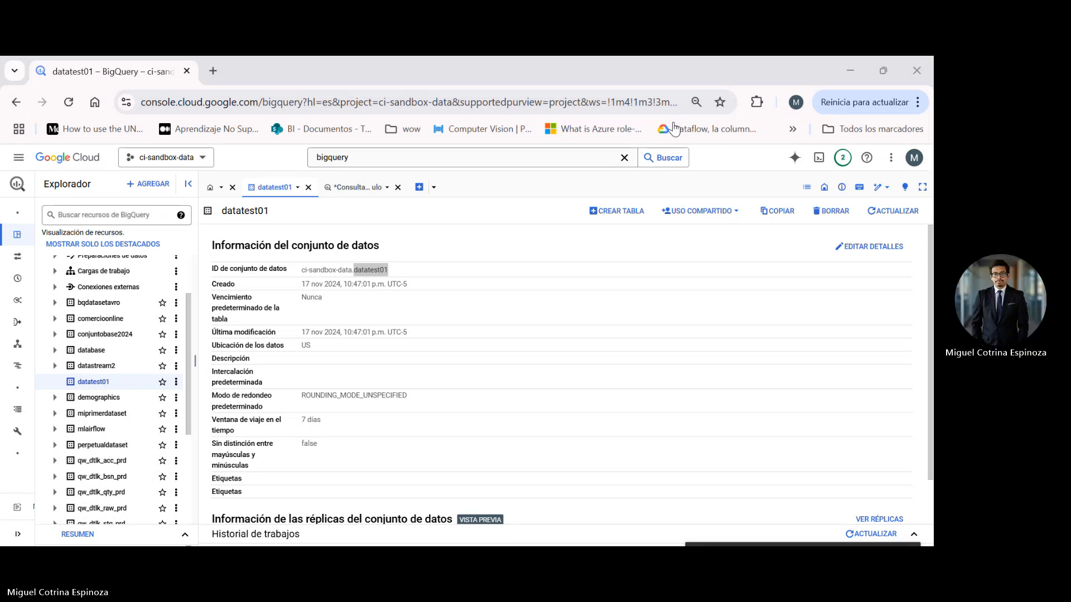
click(725, 136)
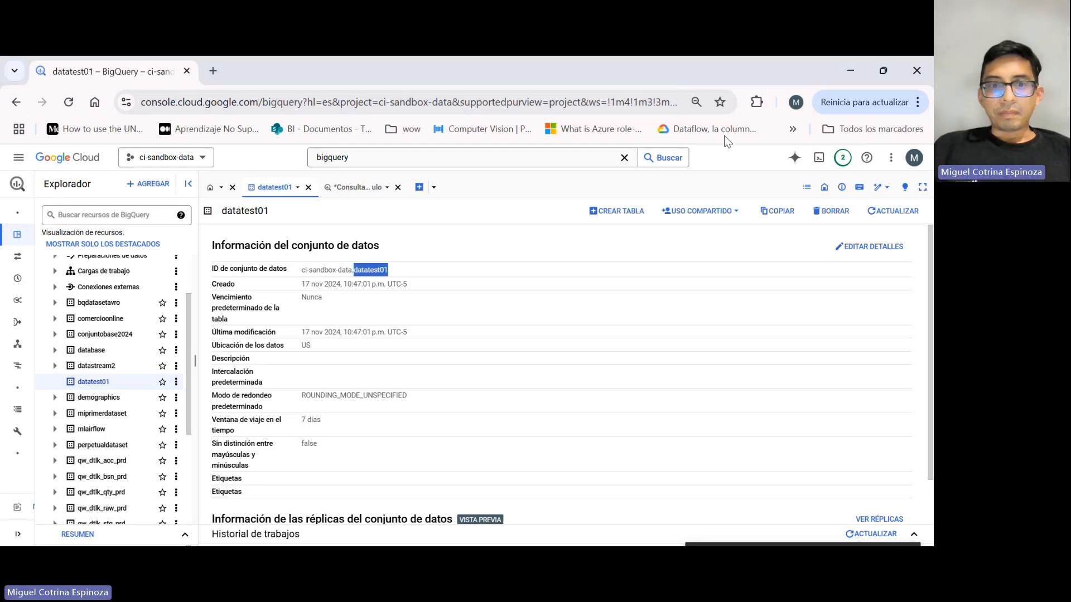
click(362, 187)
double_click(362, 292)
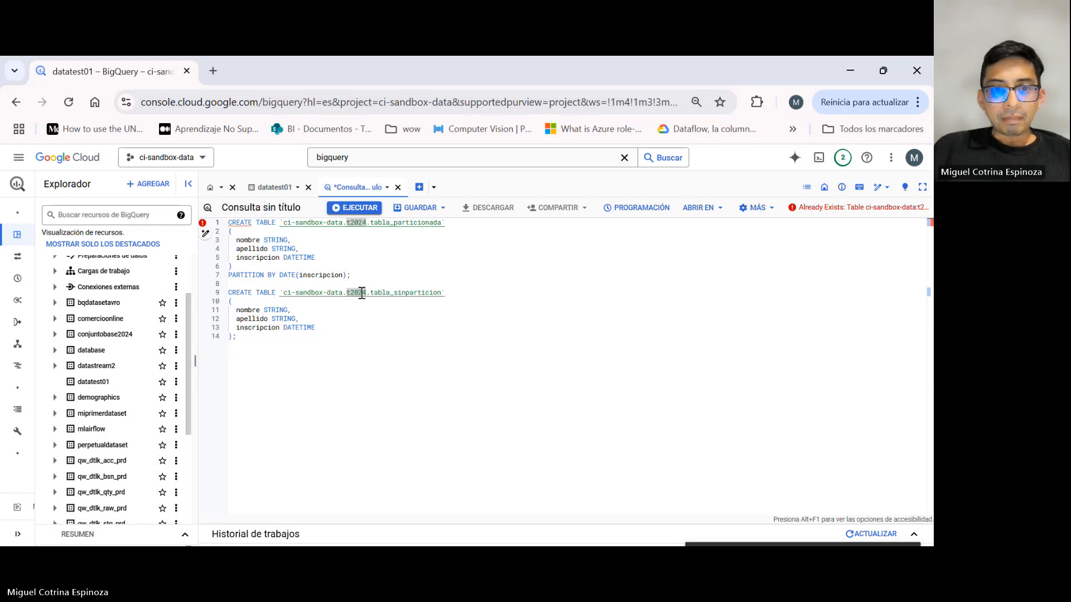
key(ctrl+v)
double_click(357, 225)
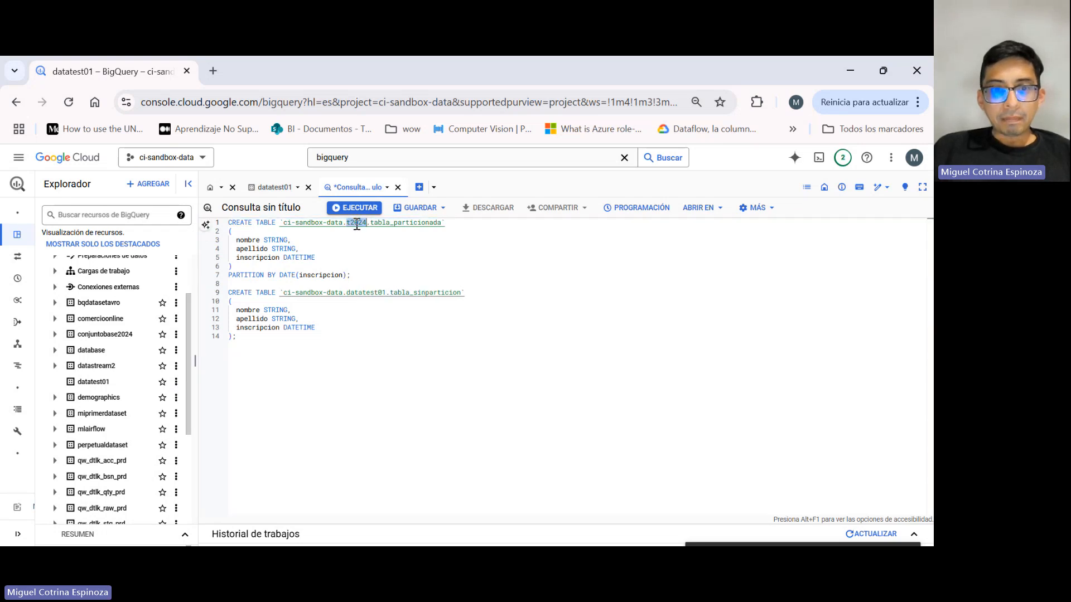
key(ctrl+v)
drag(382, 334, 213, 223)
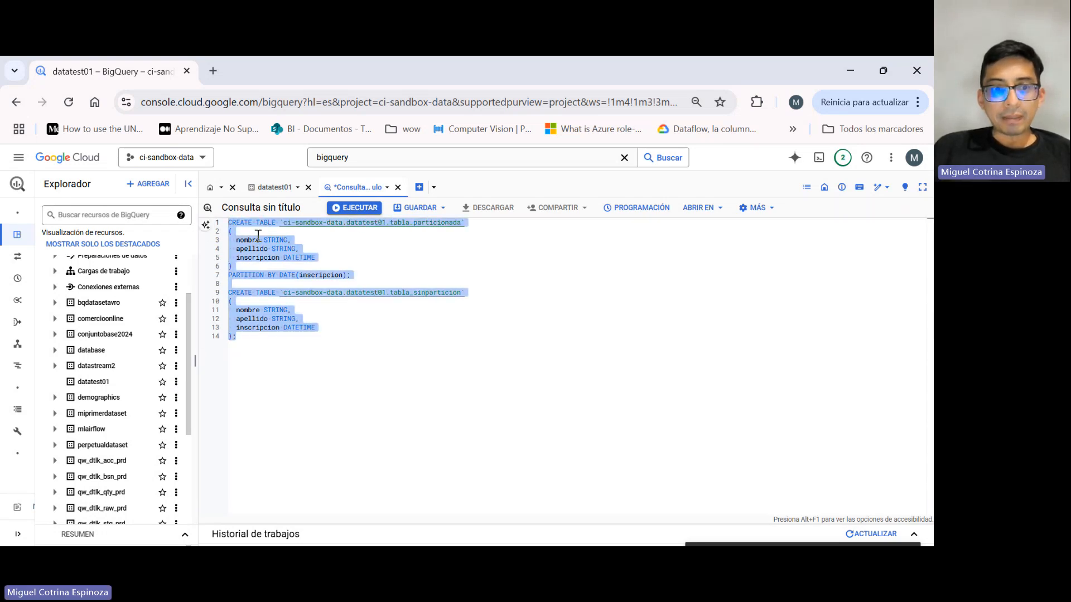
click(355, 208)
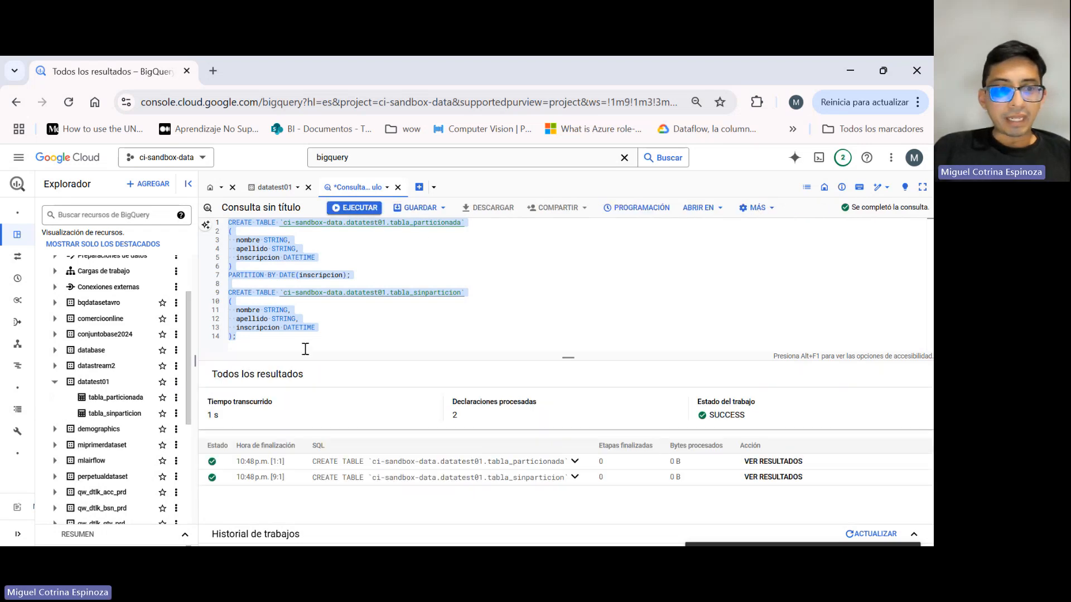
In a new query, write and run INSERT statements adding four sample rows each to t2024.tabla_sinparticion and t2024.tabla_particionada.
click(419, 187)
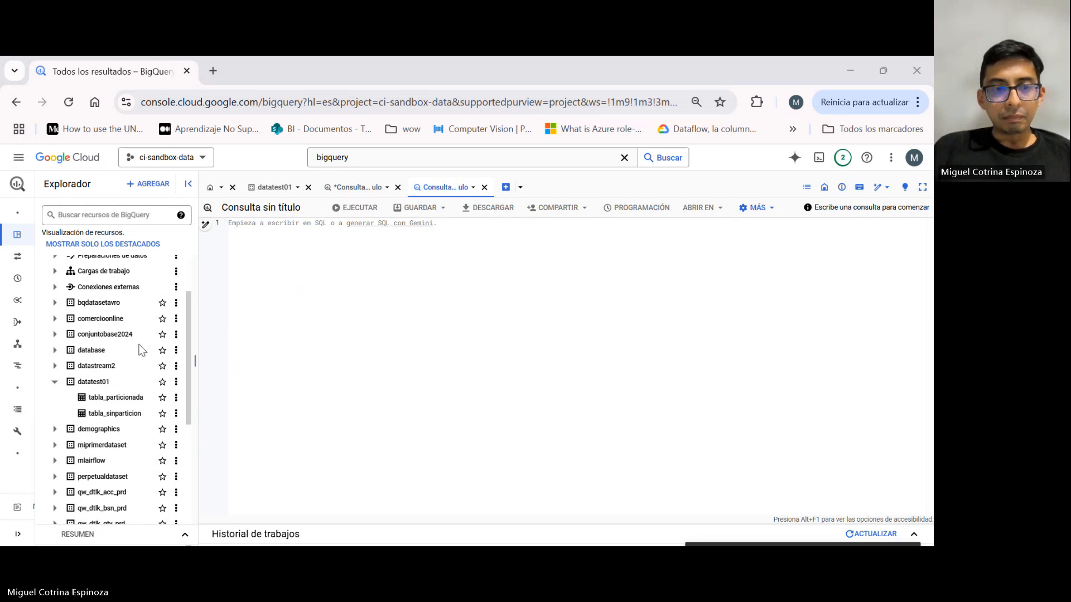
click(393, 311)
key(ctrl+v)
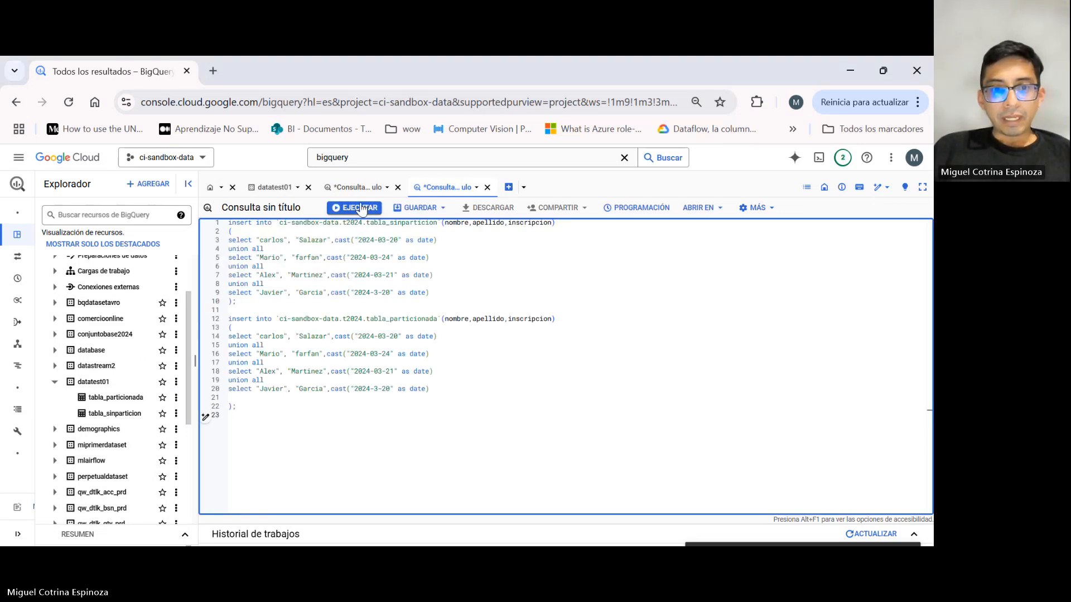
click(360, 207)
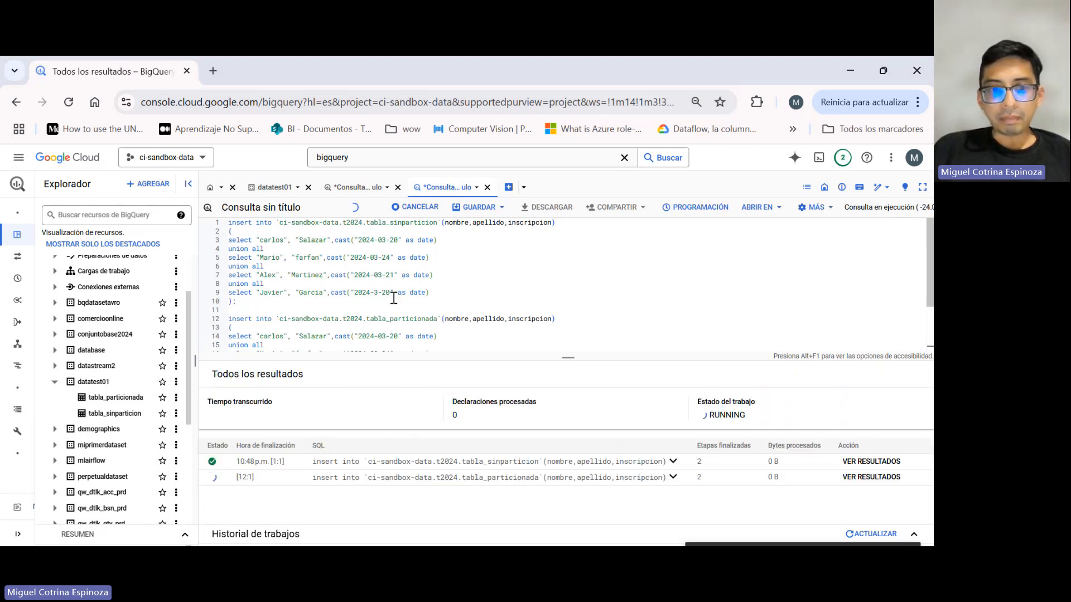
Change the dataset to datatest01 in both INSERT statements and run the query again.
click(357, 188)
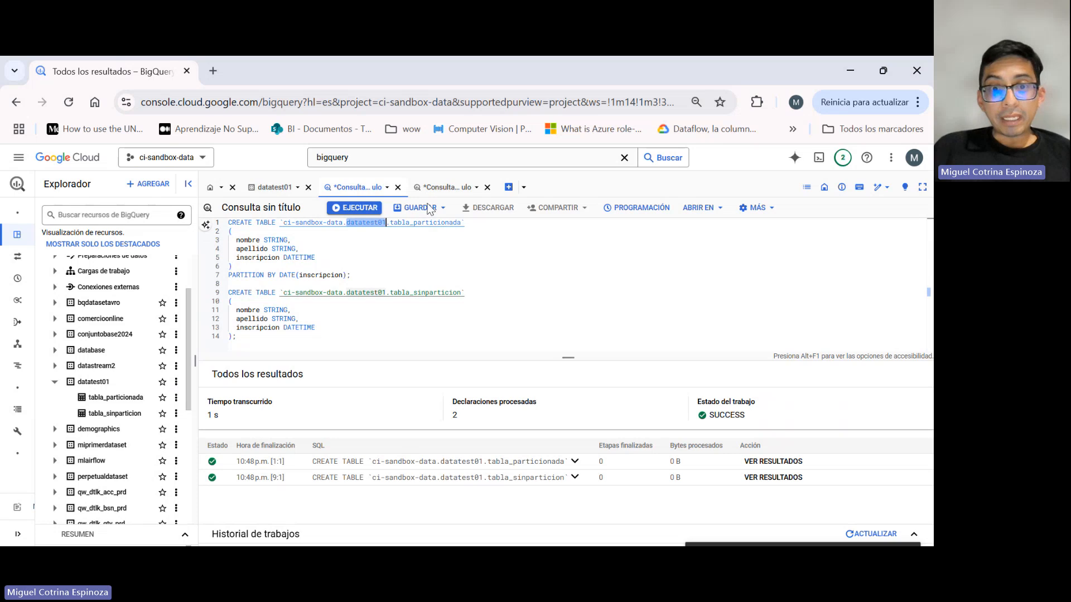
click(447, 188)
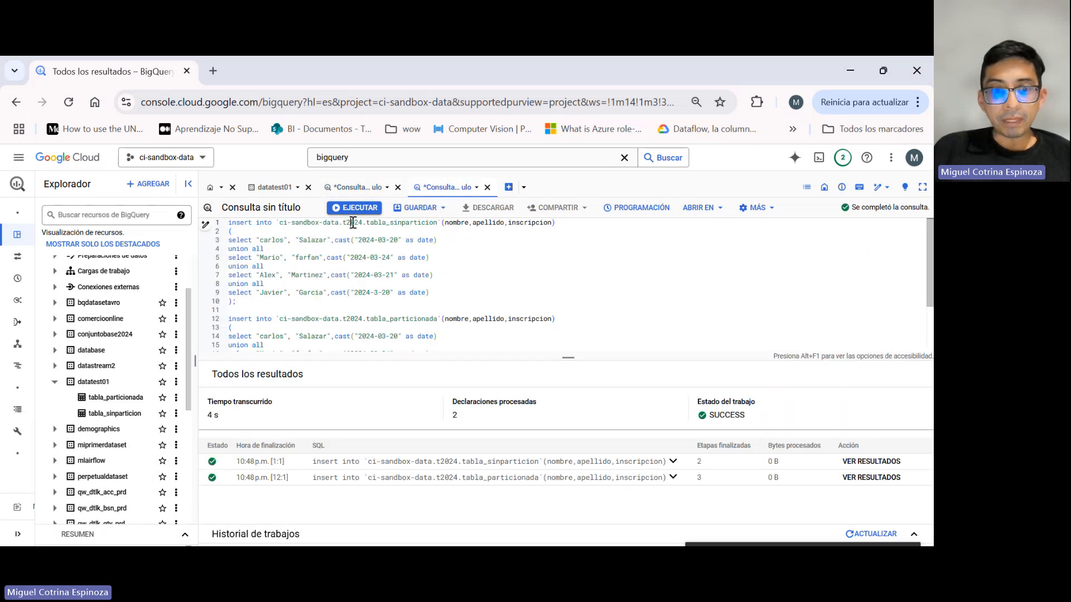
double_click(353, 223)
key(ctrl+v)
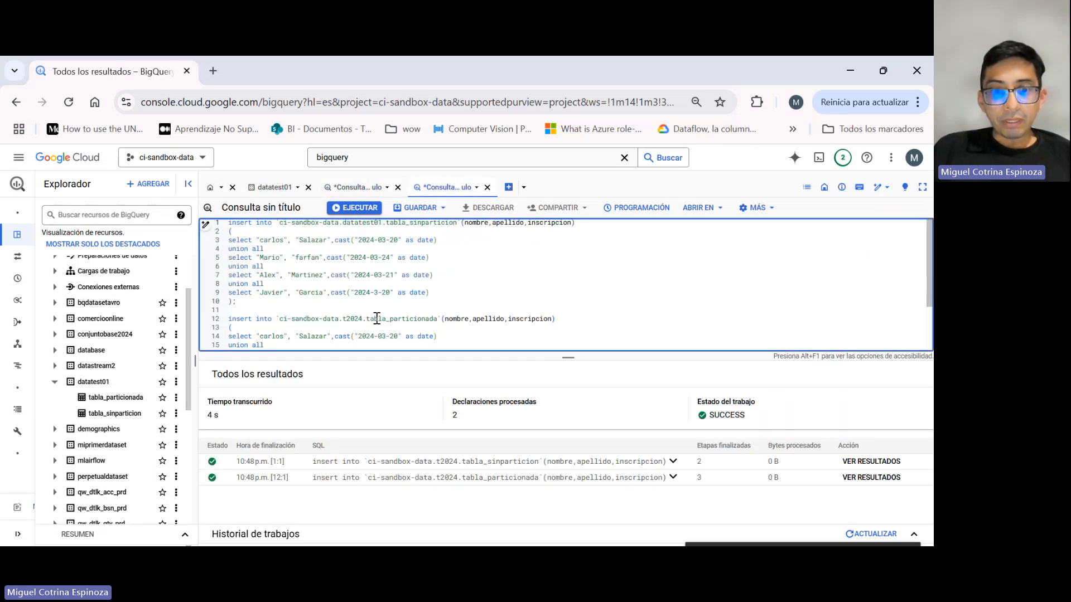
double_click(350, 319)
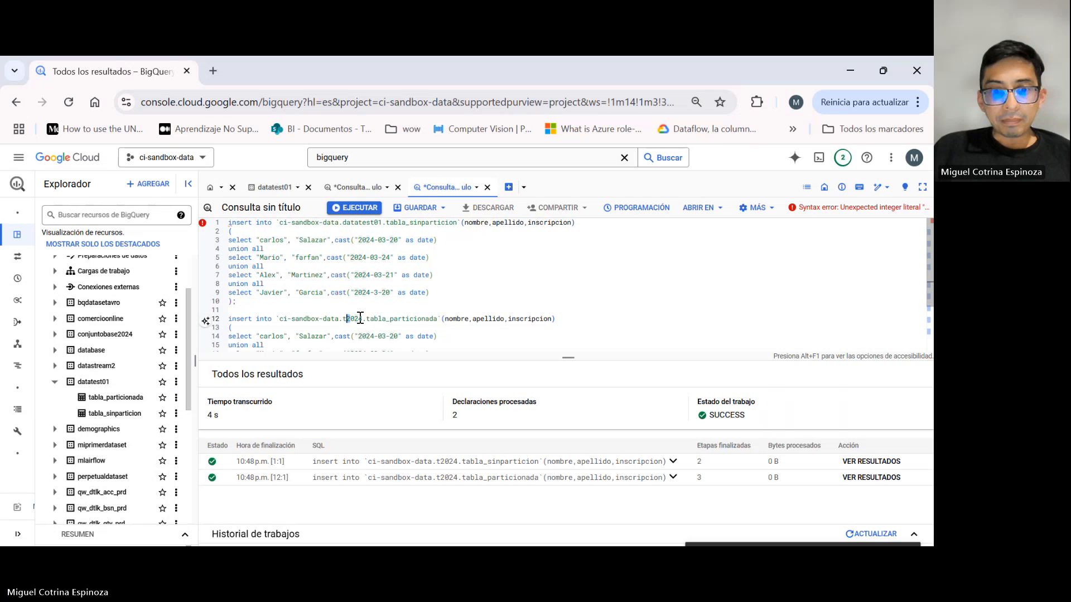
key(ctrl+v)
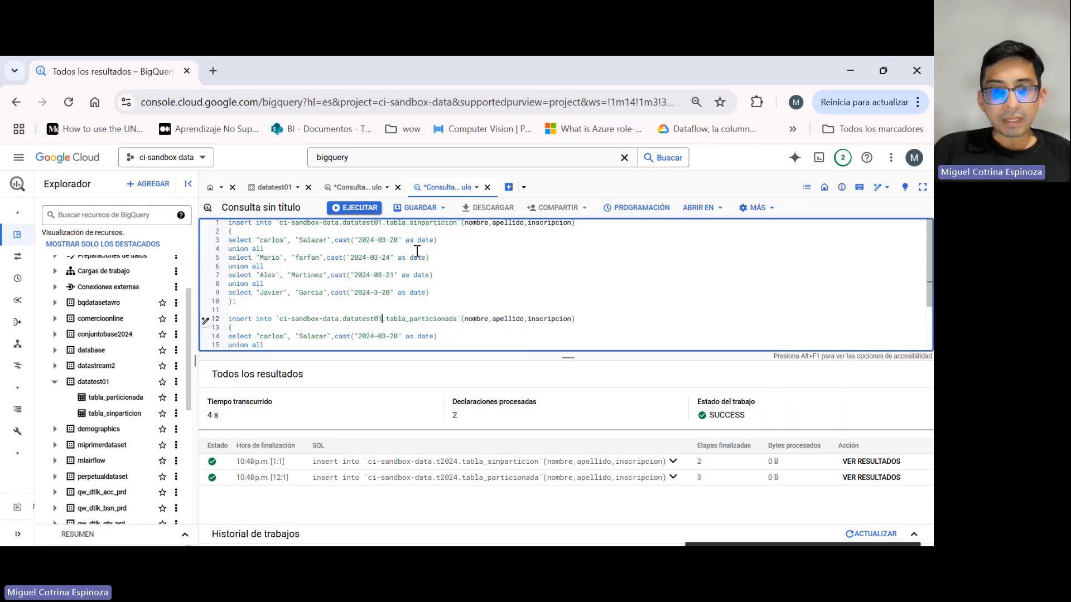
click(355, 208)
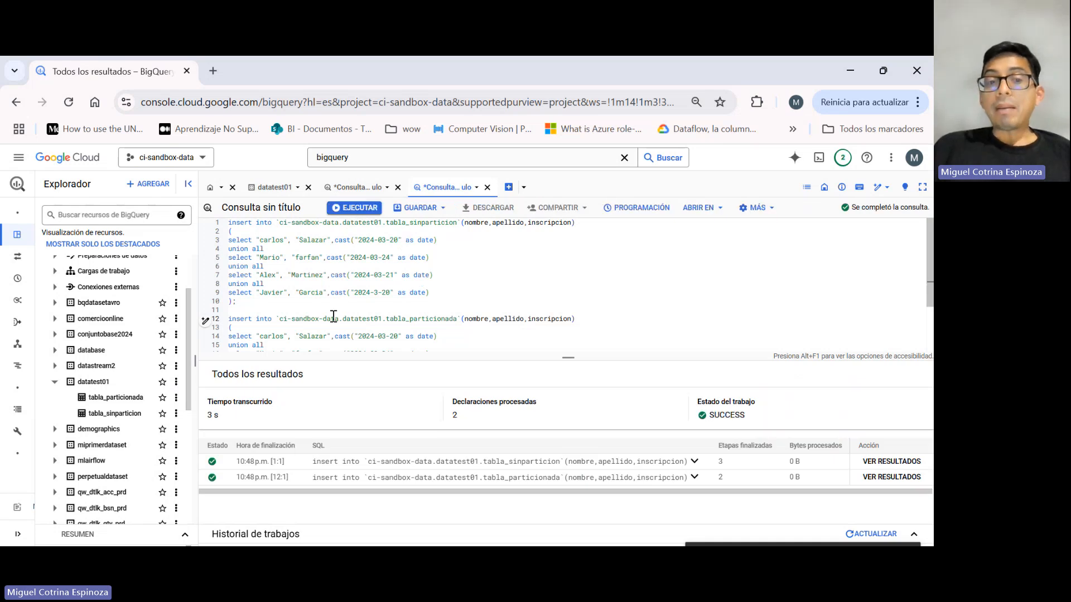
Examine the row preview and partitioning details of tabla_particionada, and preview the rows of tabla_sinparticion.
click(115, 397)
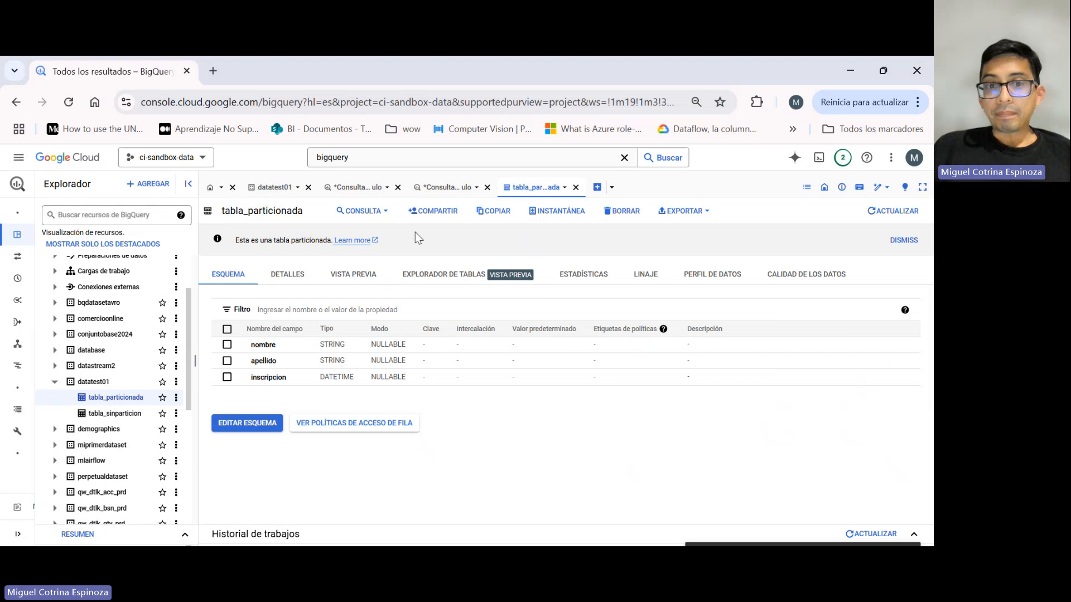
click(383, 282)
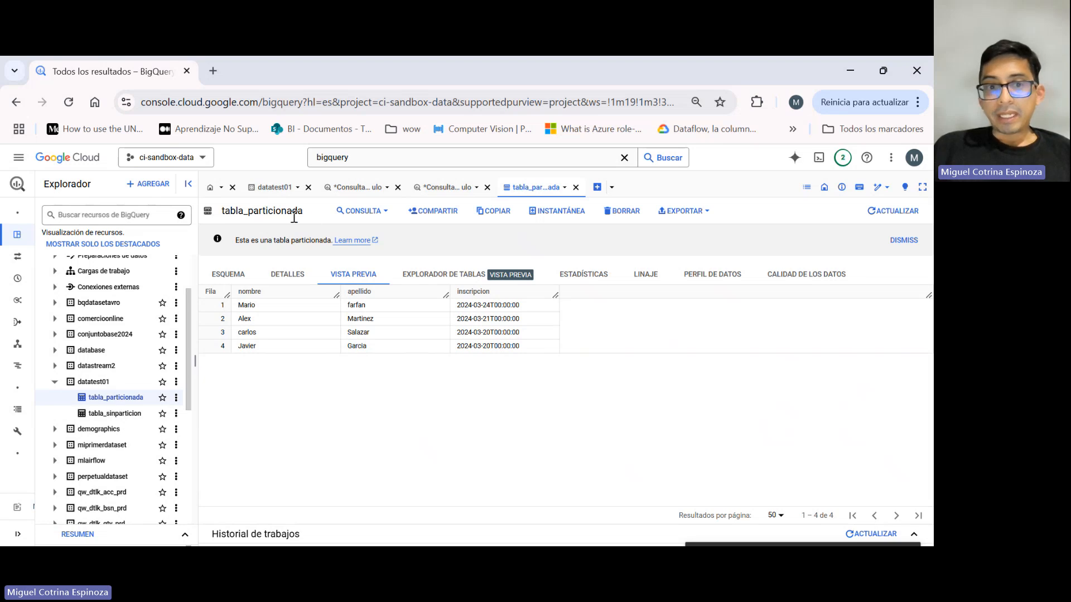
click(273, 278)
scroll(316, 350, down, 5)
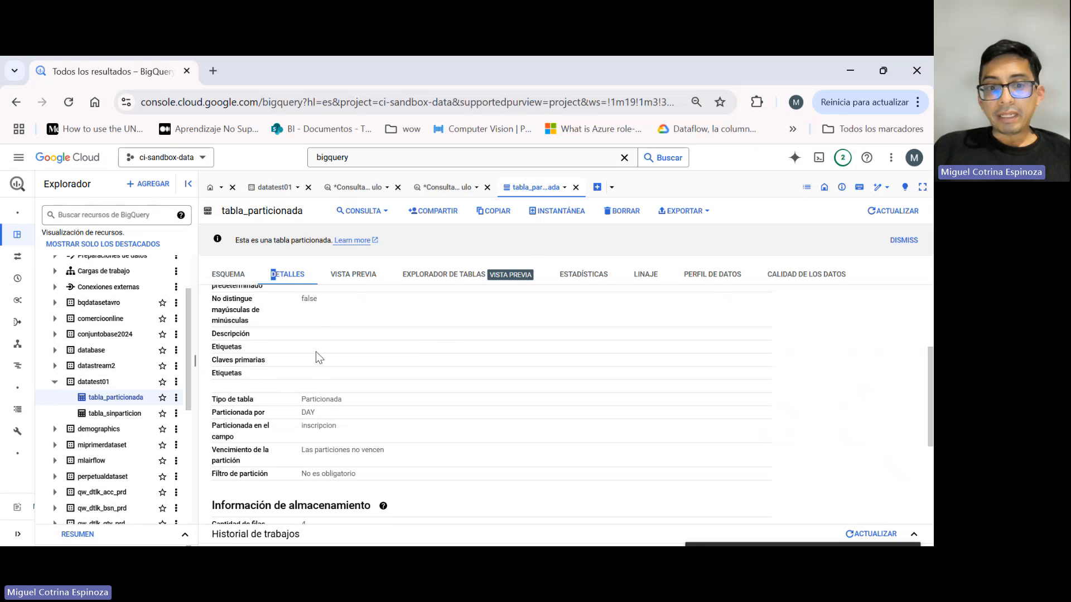
double_click(307, 413)
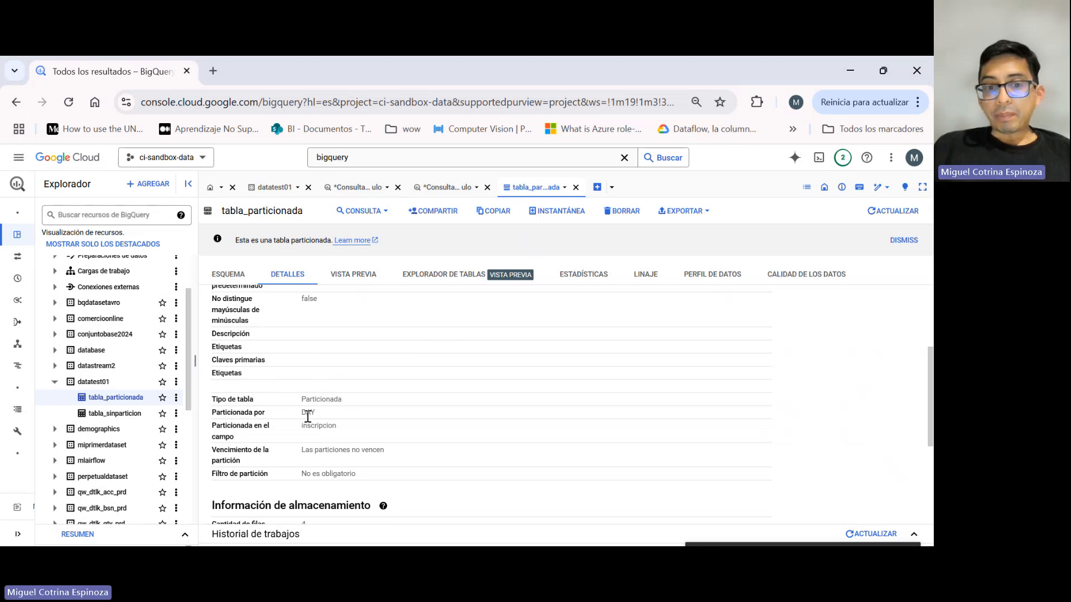
click(114, 414)
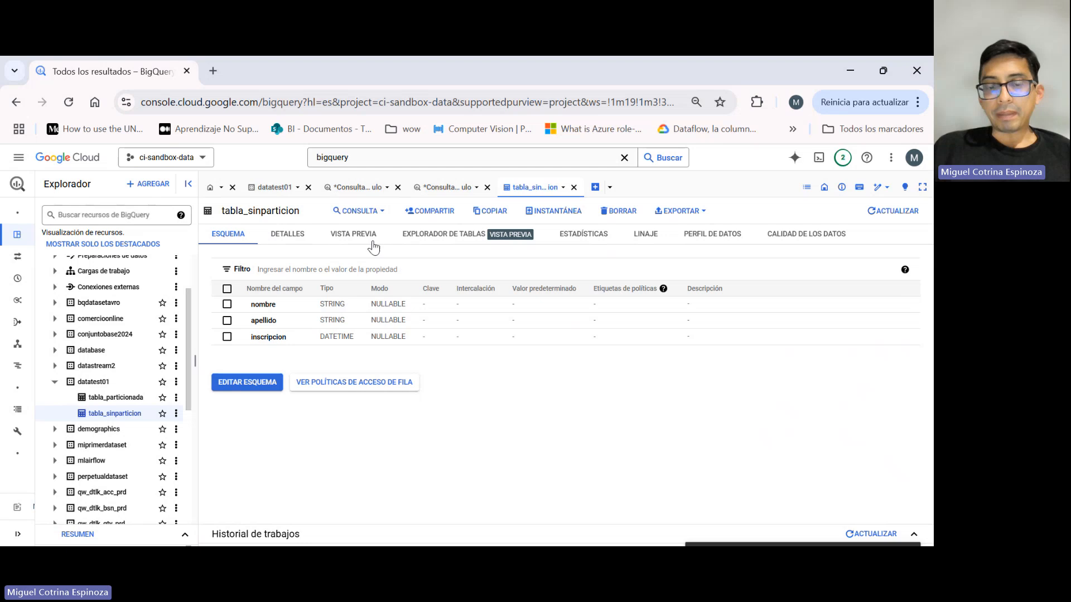
click(371, 237)
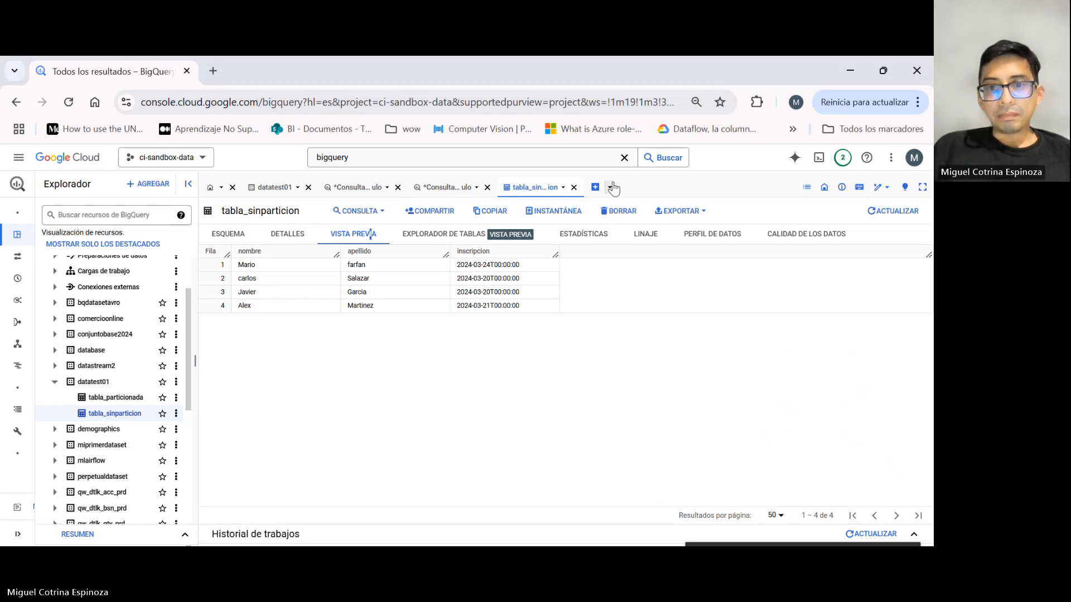
In a new query, write a SELECT of apellido from datatest01.tabla_sinparticion where inscripcion equals 2024-03-20 cast as DATETIME.
click(596, 188)
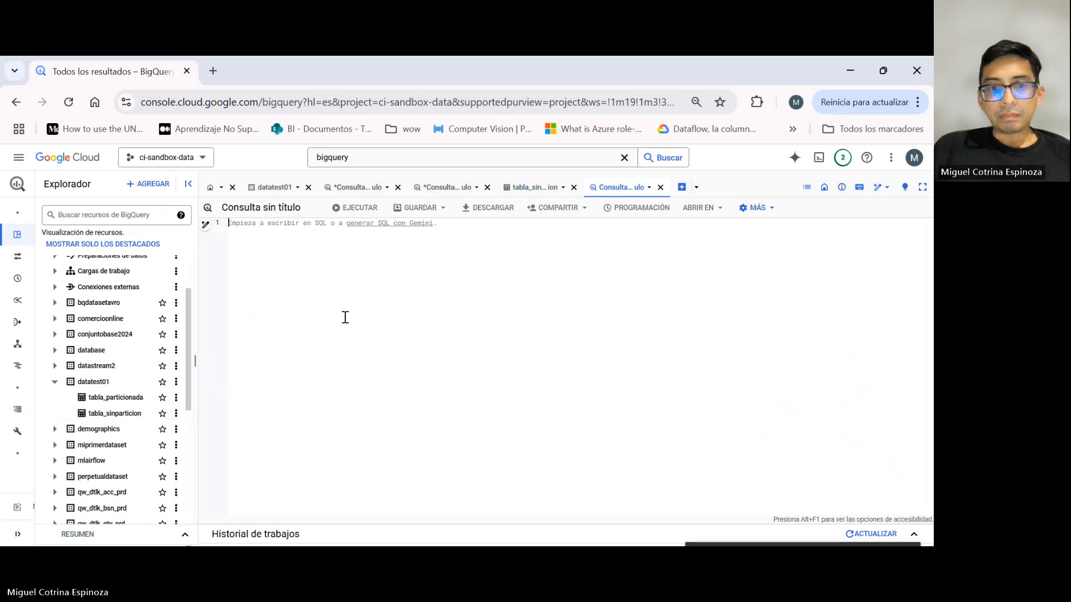
text(select apellido from `ci-sandbox-data.t2024.tabla_sinparticion` where inscripcion = cast("2024-03-20" as DATETIME);)
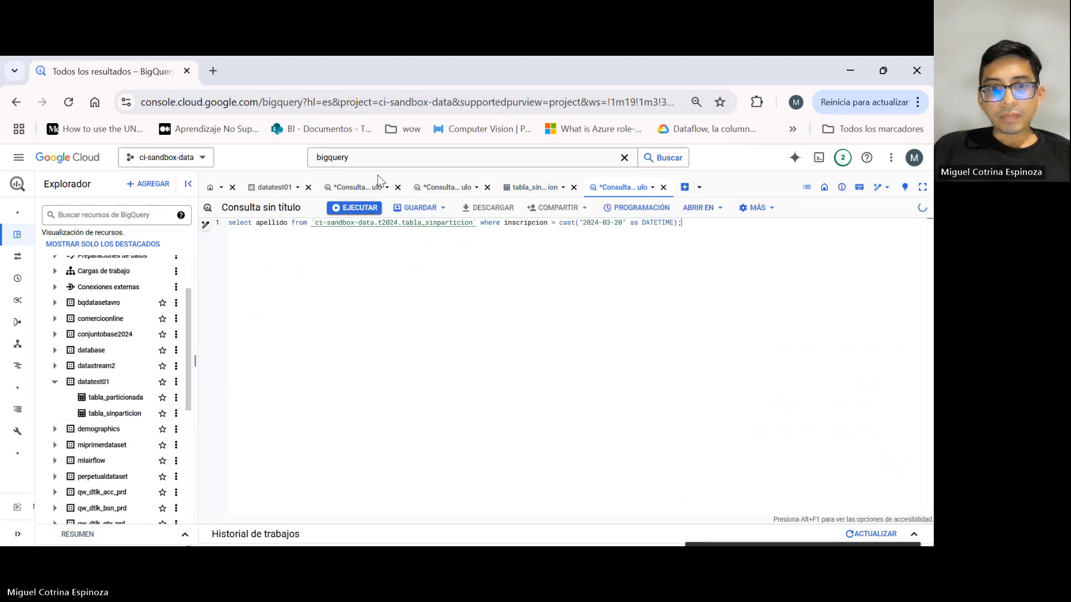
click(367, 188)
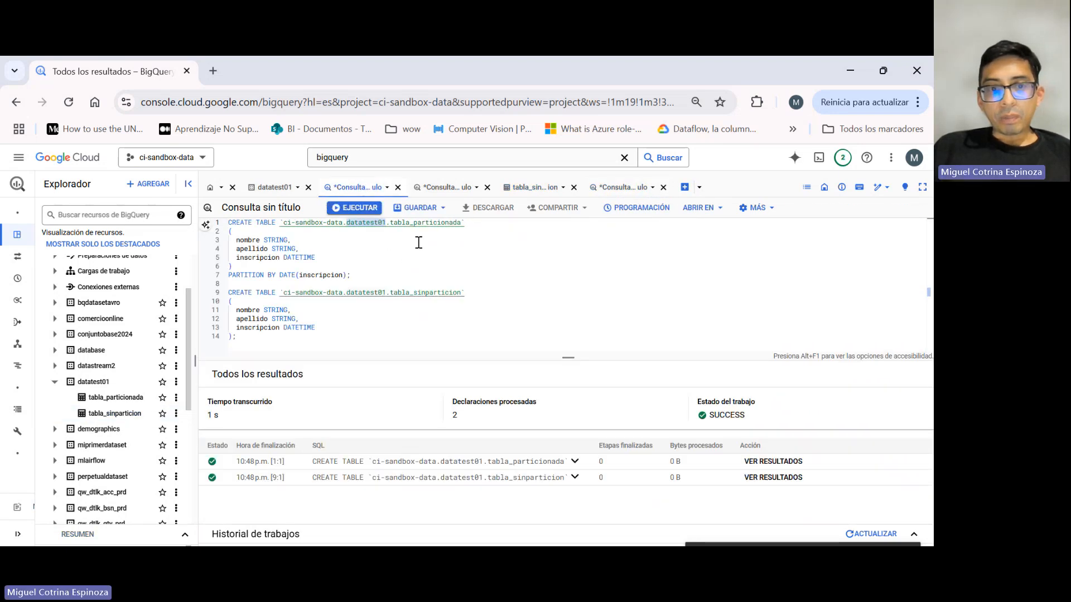
click(620, 187)
double_click(385, 224)
text(datatest01)
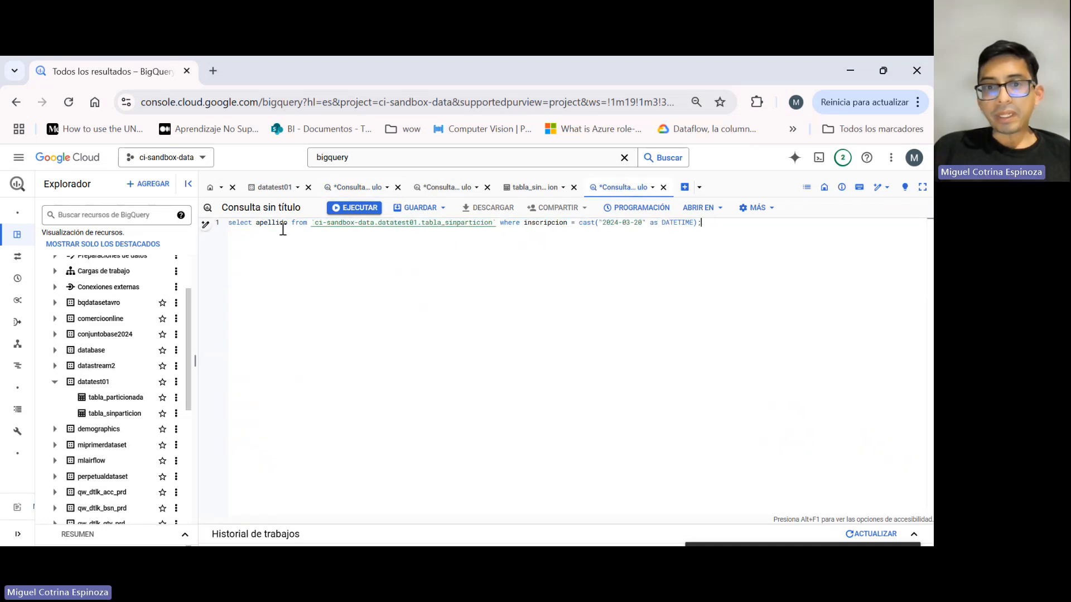
Check the estimated bytes that the tabla_sinparticion SELECT will process.
key(ctrl+a)
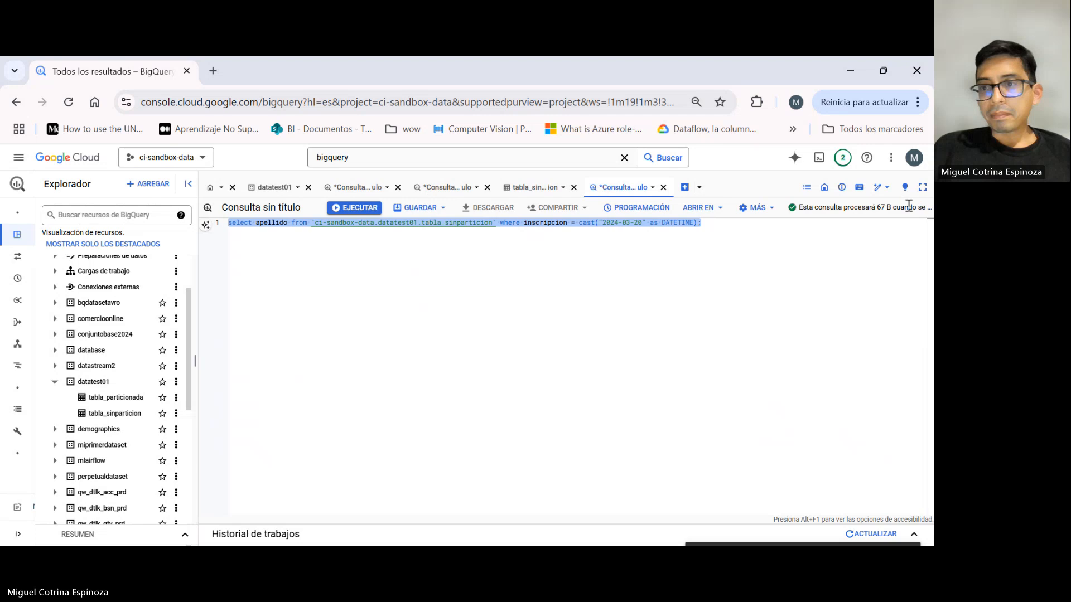
click(674, 246)
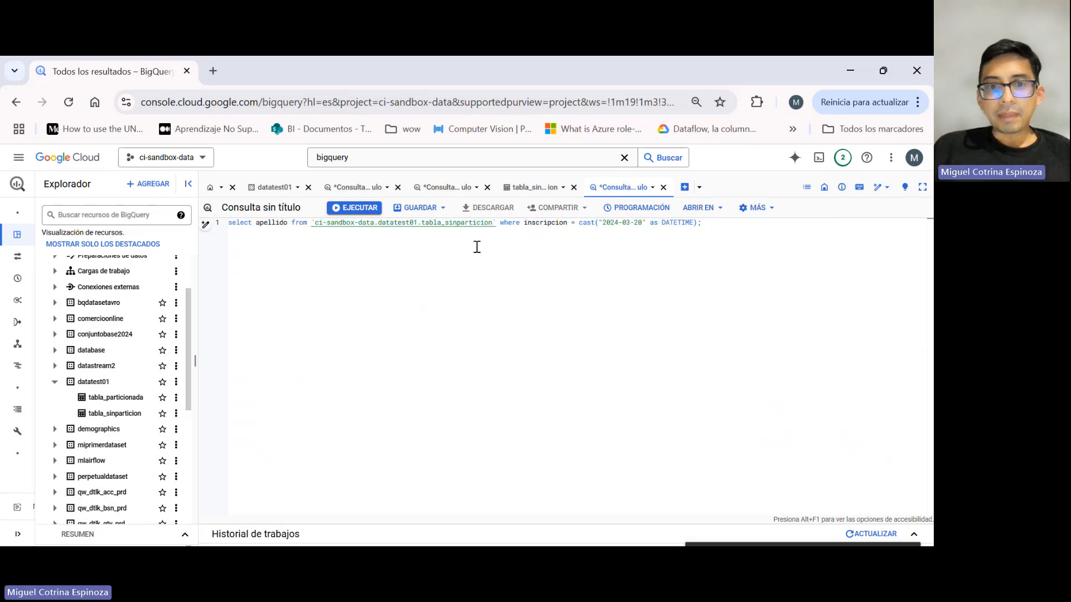
key(ctrl+Return)
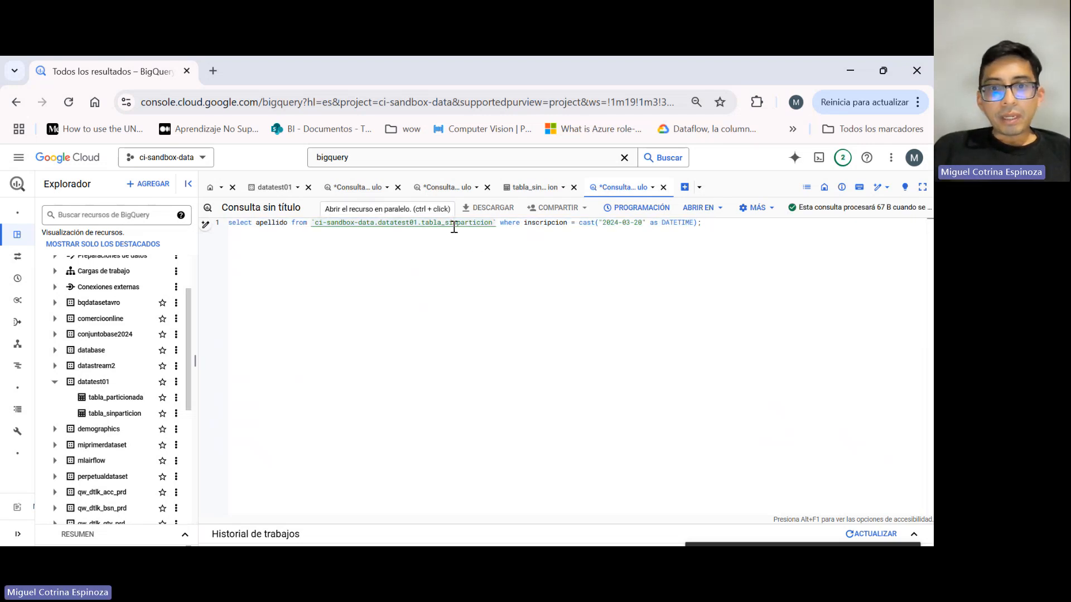
drag(492, 223, 470, 224)
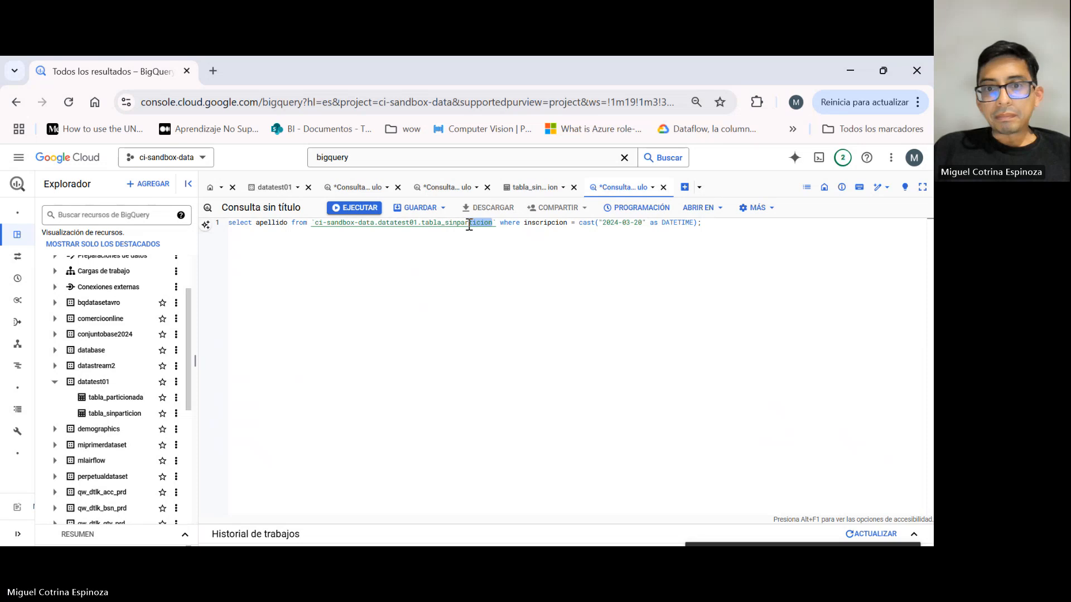
Duplicate the whole SELECT statement onto line 3, leaving a blank line between the two copies.
key(ctrl+a)
key(ctrl+c)
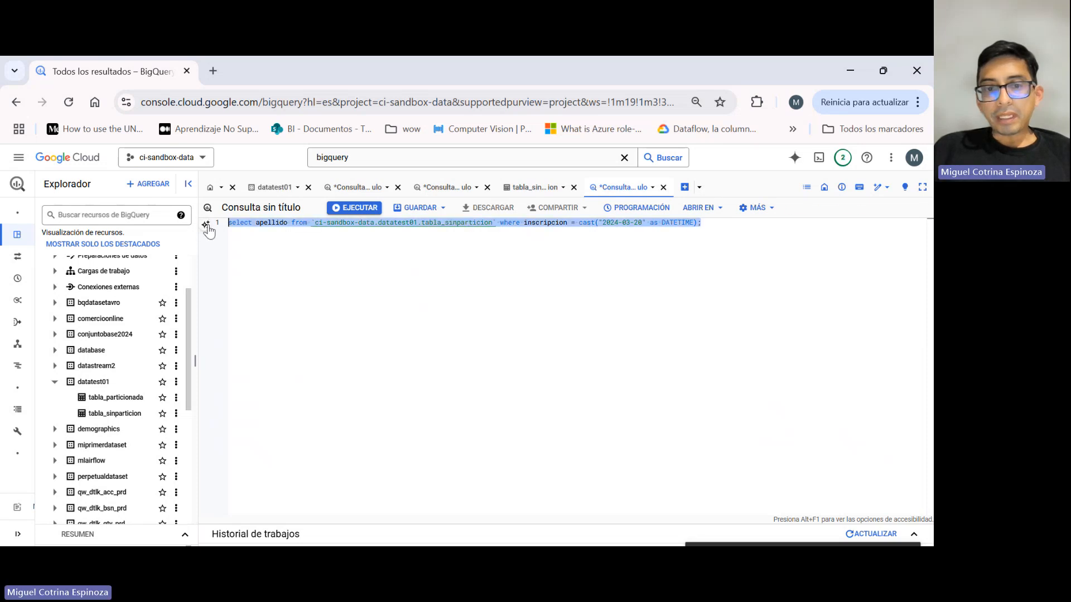
click(605, 263)
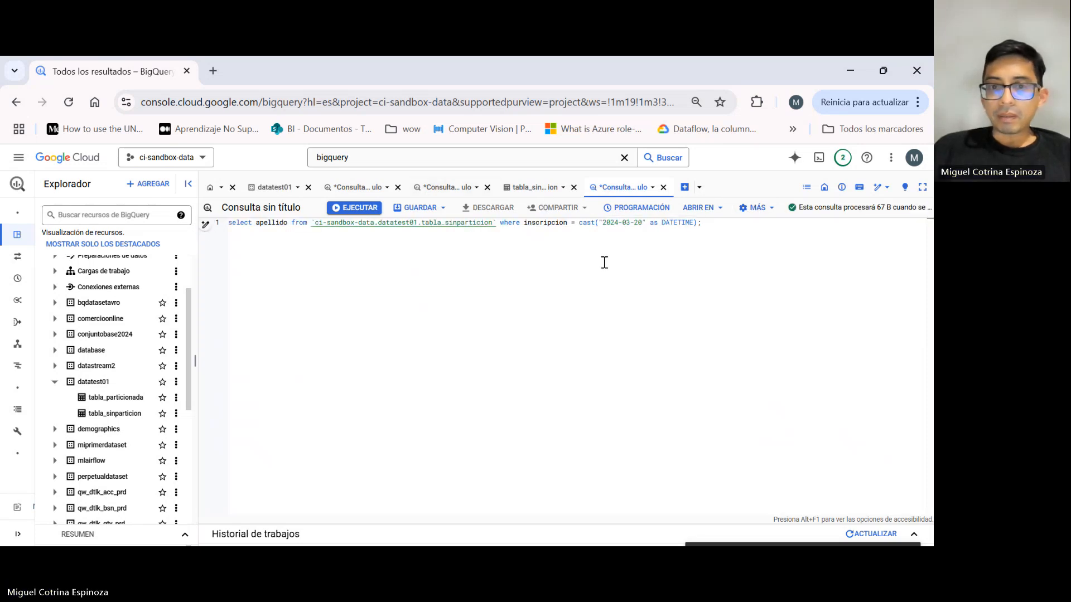
key(Return)
key(Return)
key(ctrl+v)
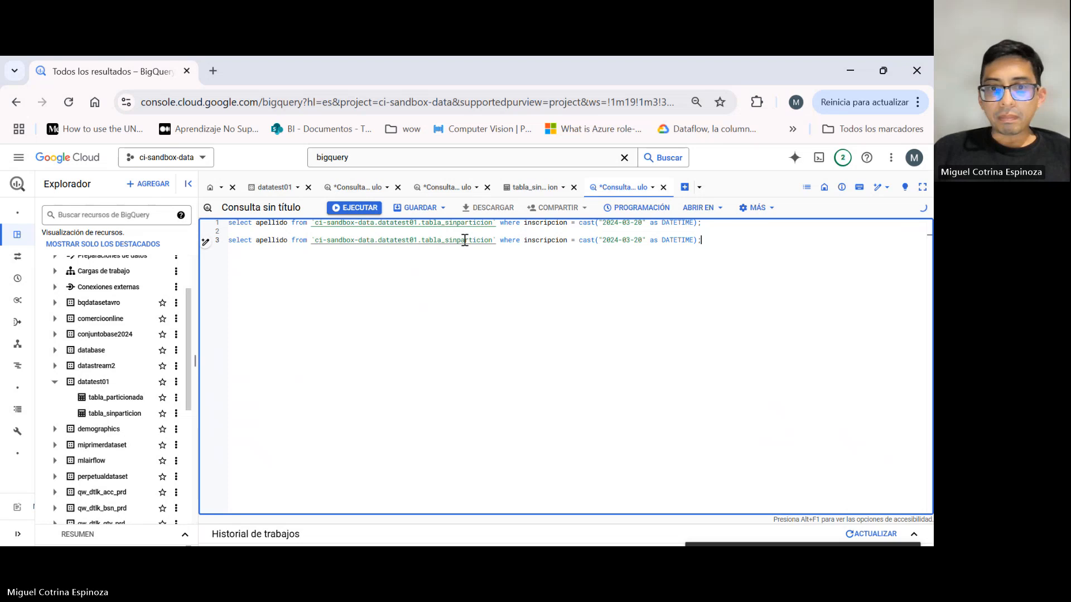
Change the table in the second SELECT to tabla_particionada and remove the surplus closing backtick.
double_click(465, 239)
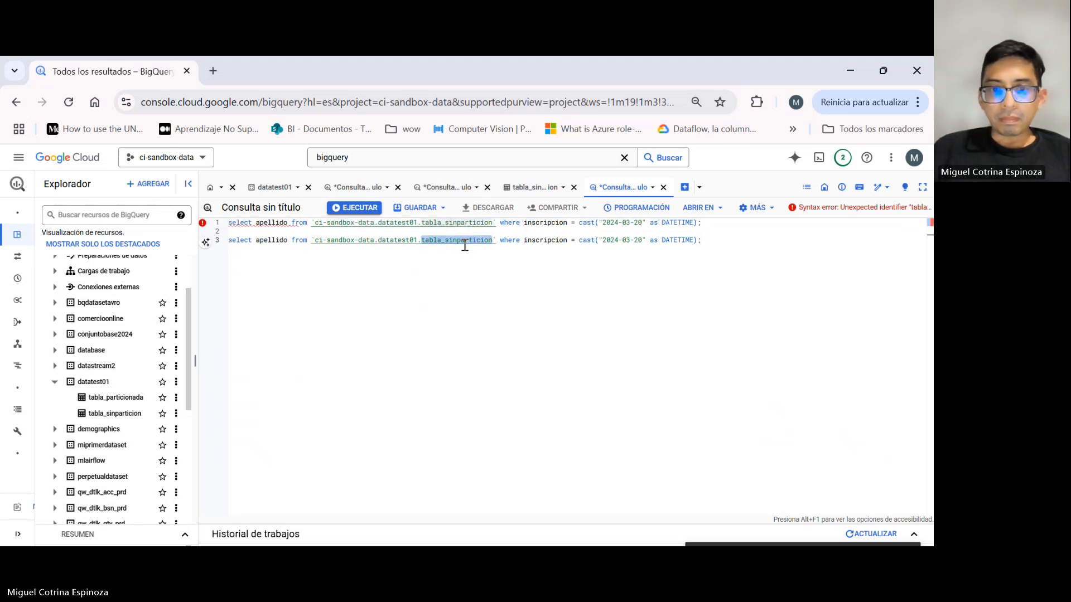
click(463, 241)
double_click(452, 240)
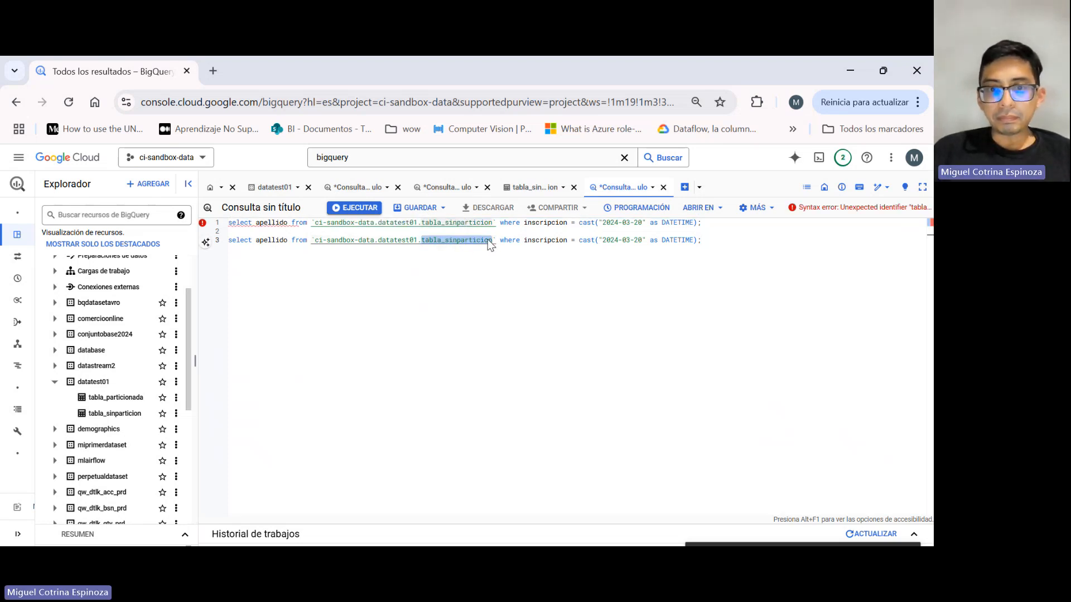
click(492, 240)
shift+click(447, 244)
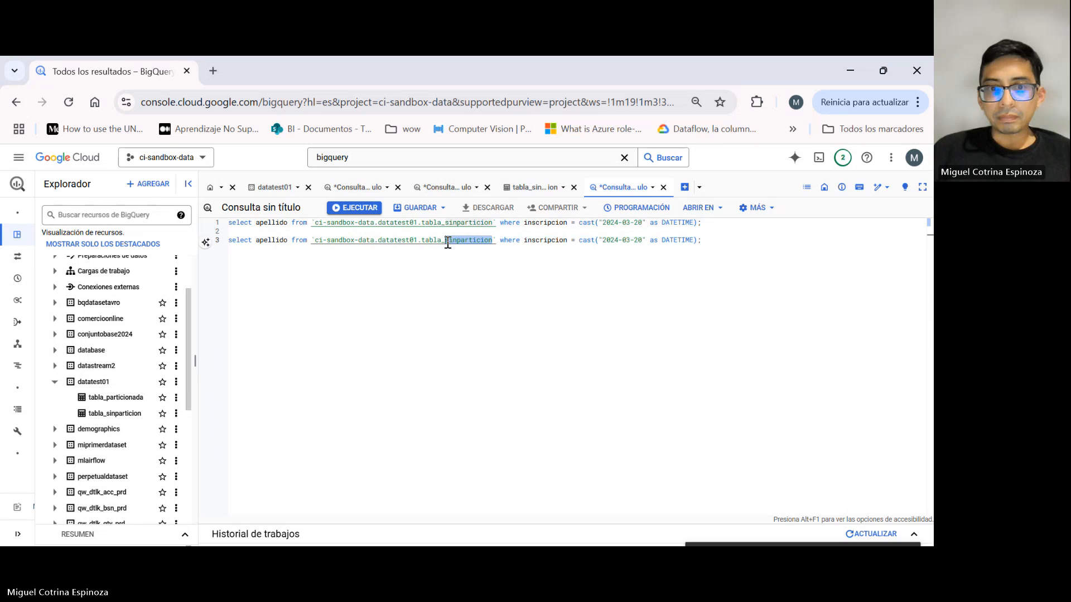
text(p)
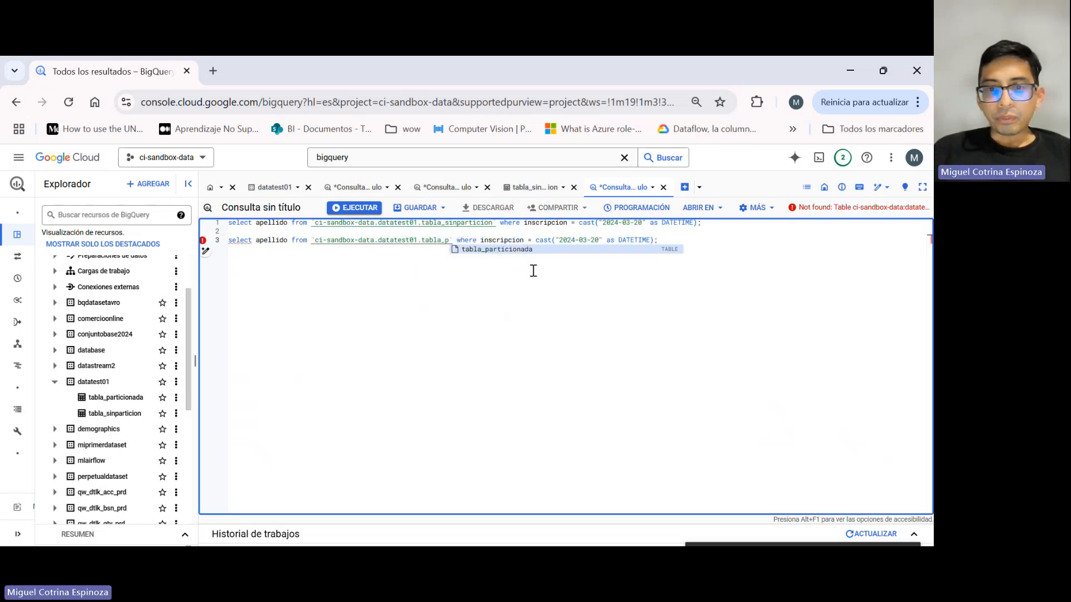
click(534, 249)
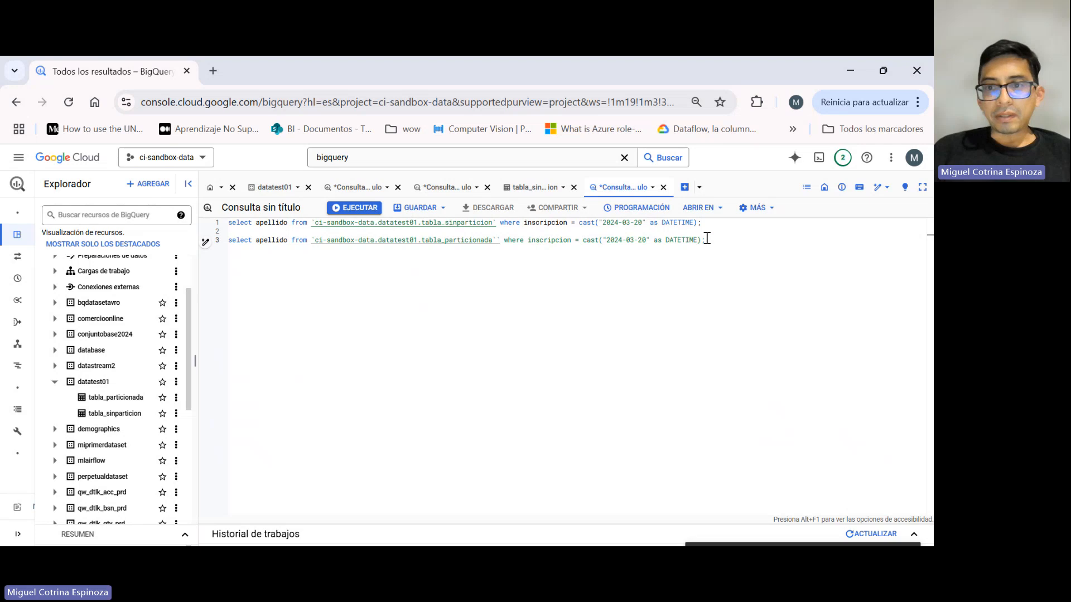
click(711, 221)
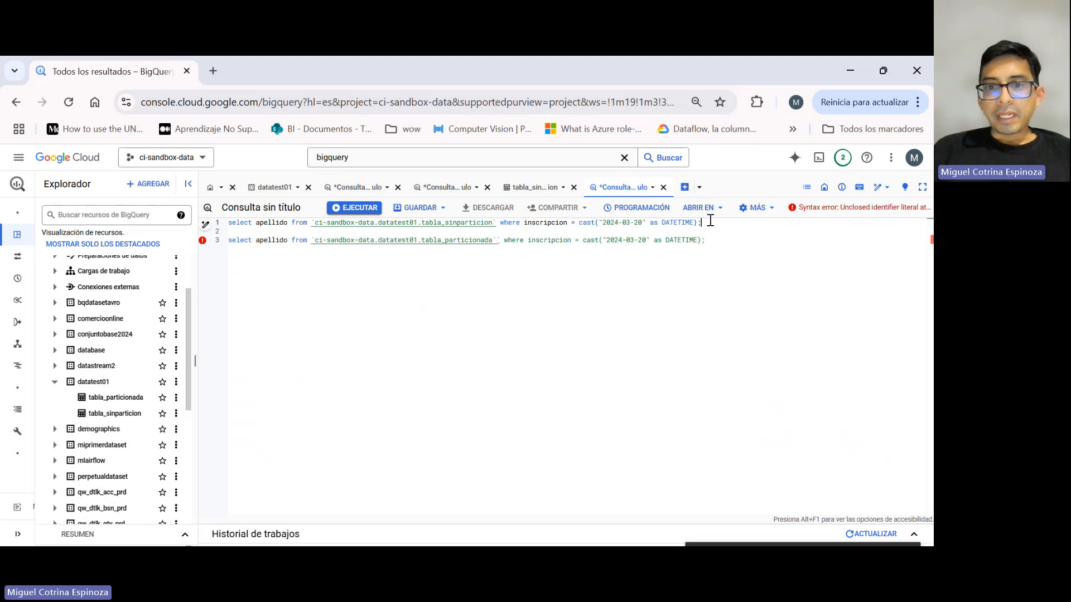
click(500, 243)
key(BackSpace)
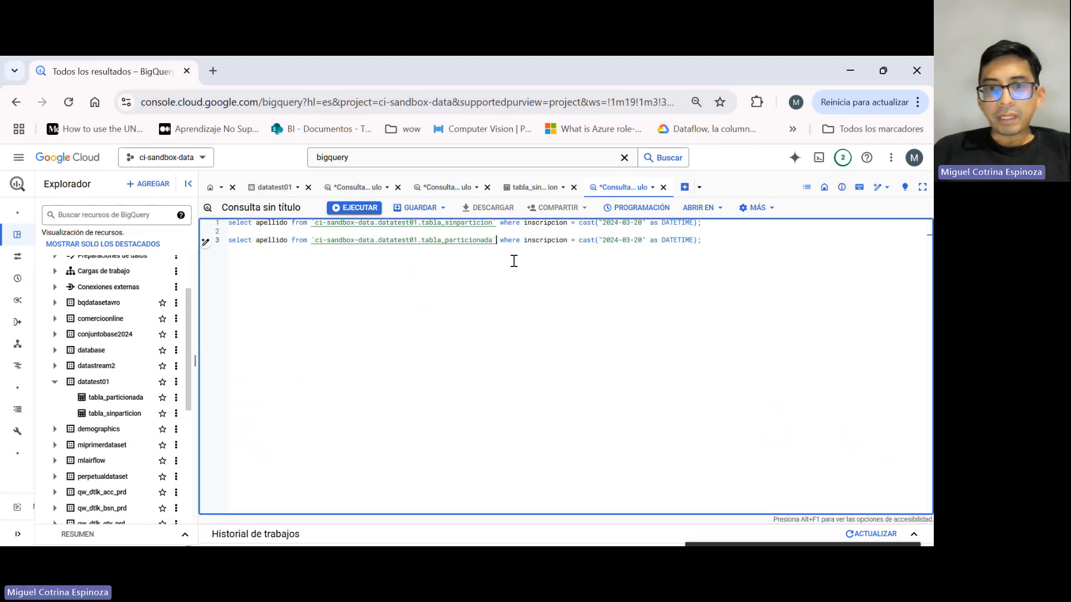
Compare the estimated bytes processed by the tabla_sinparticion SELECT and the tabla_particionada SELECT, one statement at a time.
drag(706, 223, 136, 219)
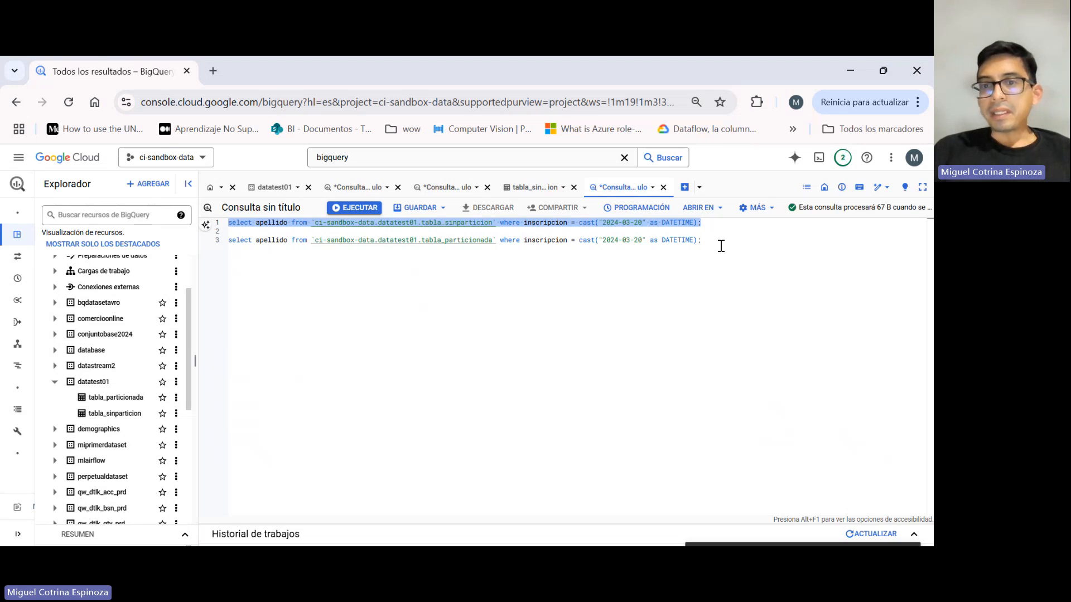
drag(721, 246, 192, 263)
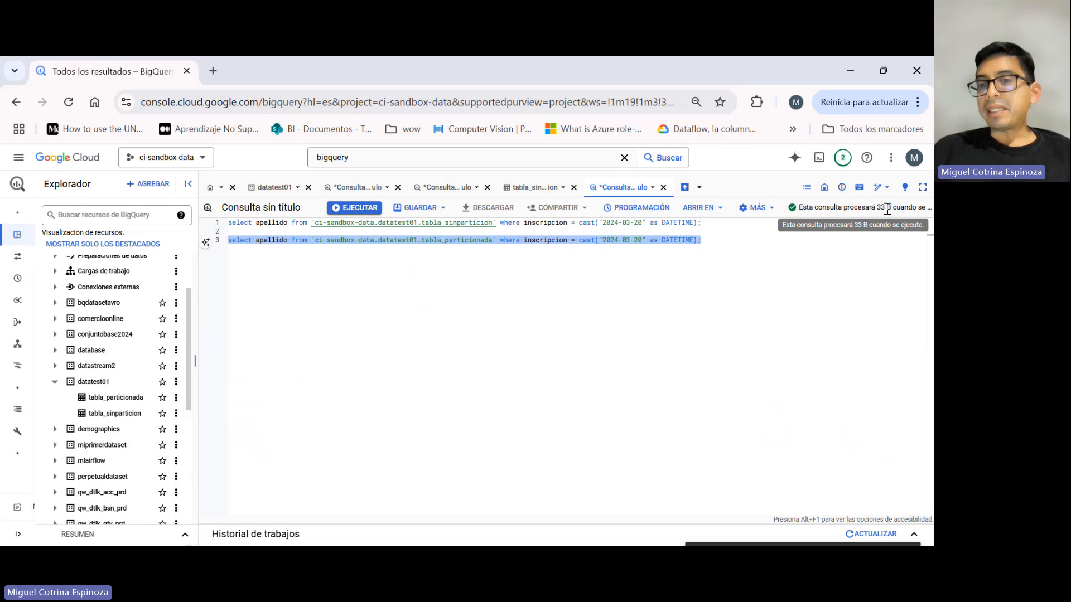
click(770, 249)
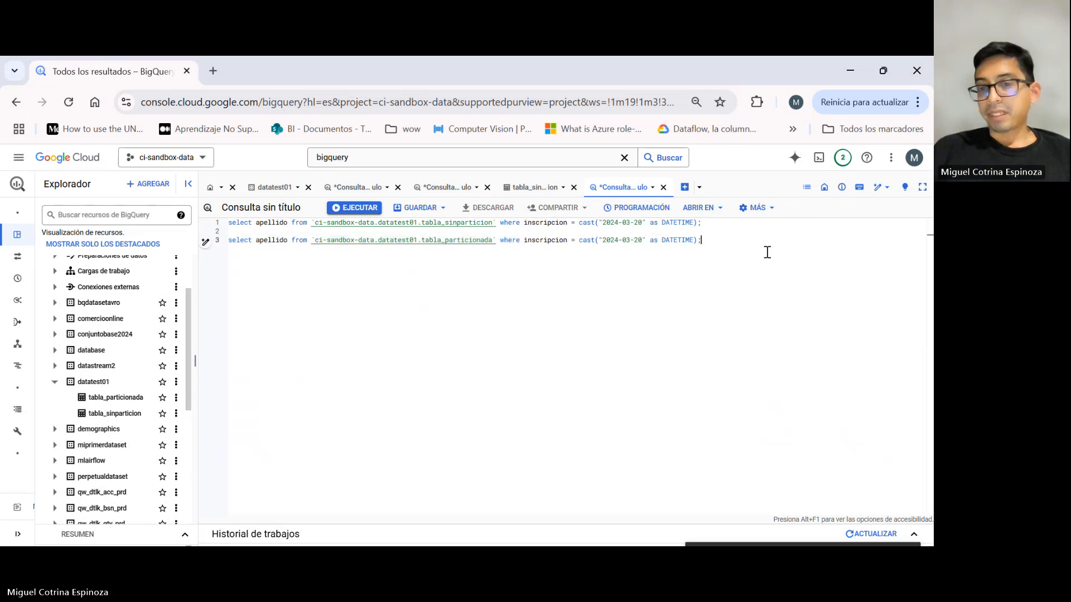
Set the inscripcion date in the tabla_particionada SELECT to 2024-03-21 and check that statement's estimated bytes.
click(642, 240)
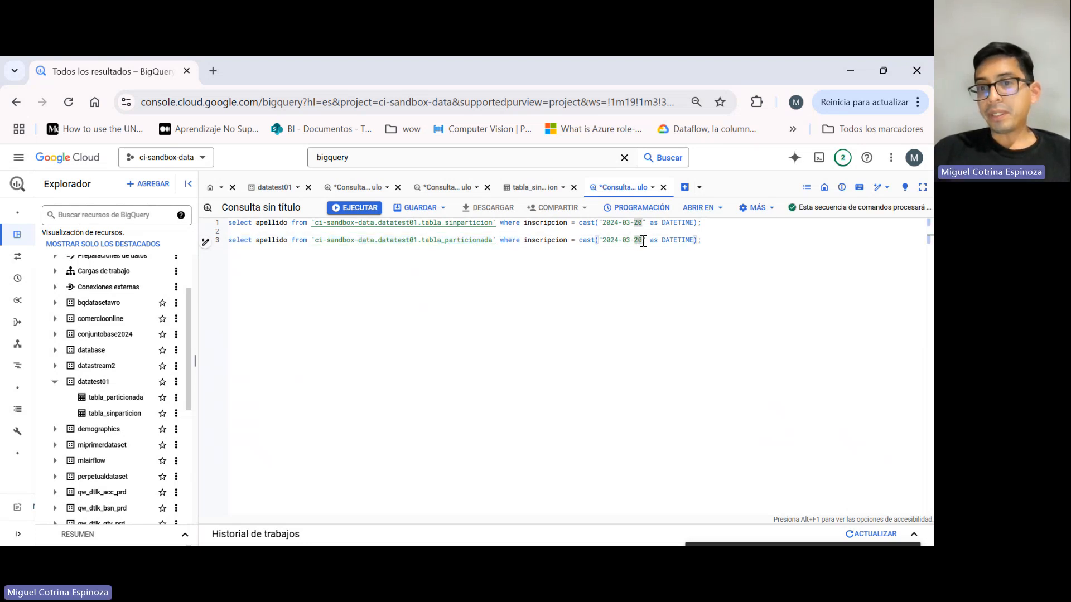
key(Up)
click(640, 240)
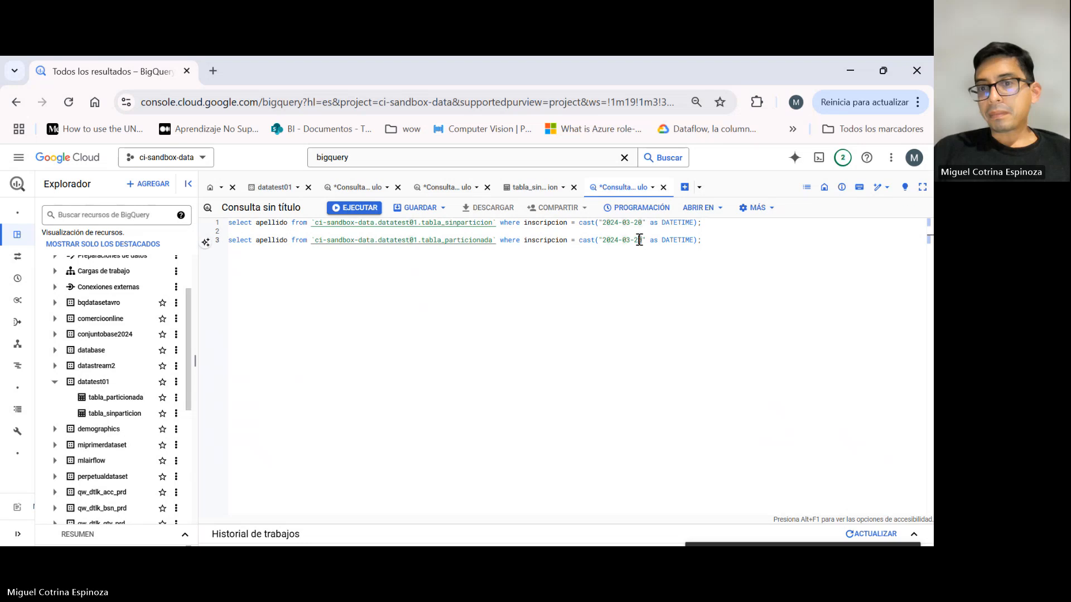
key(Delete)
text(1)
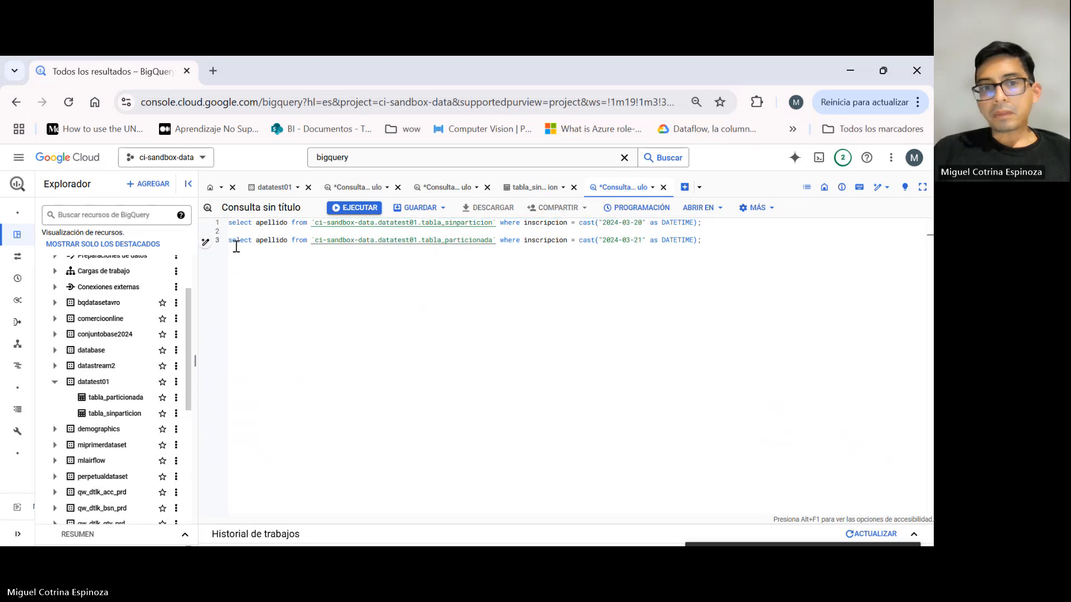
click(220, 243)
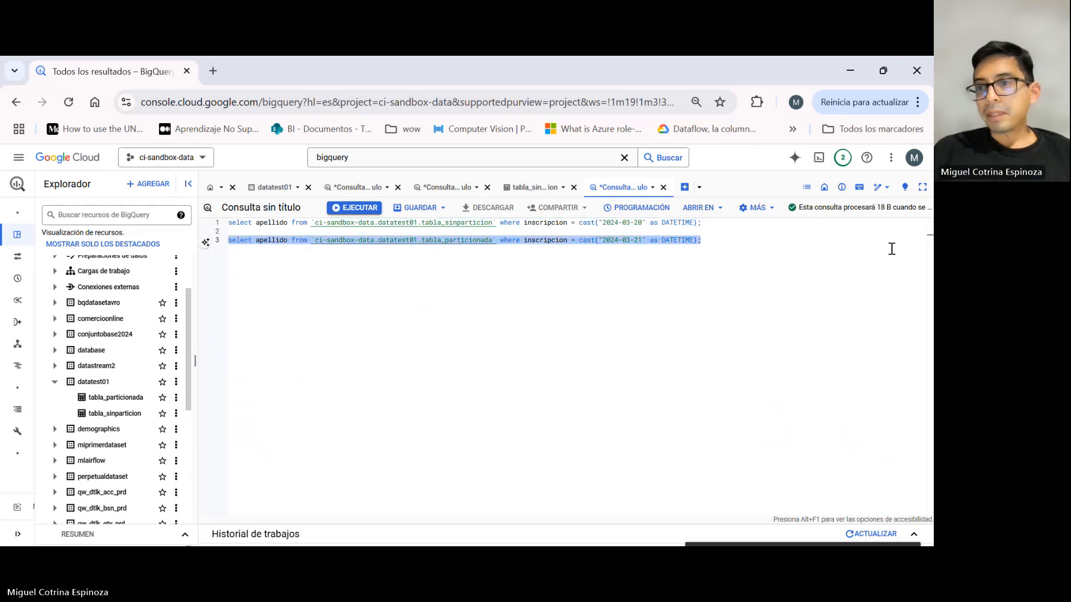
Set the inscripcion date in the tabla_sinparticion SELECT to 2024-03-21 and select that statement to check its processing estimate.
click(679, 250)
drag(643, 223, 638, 222)
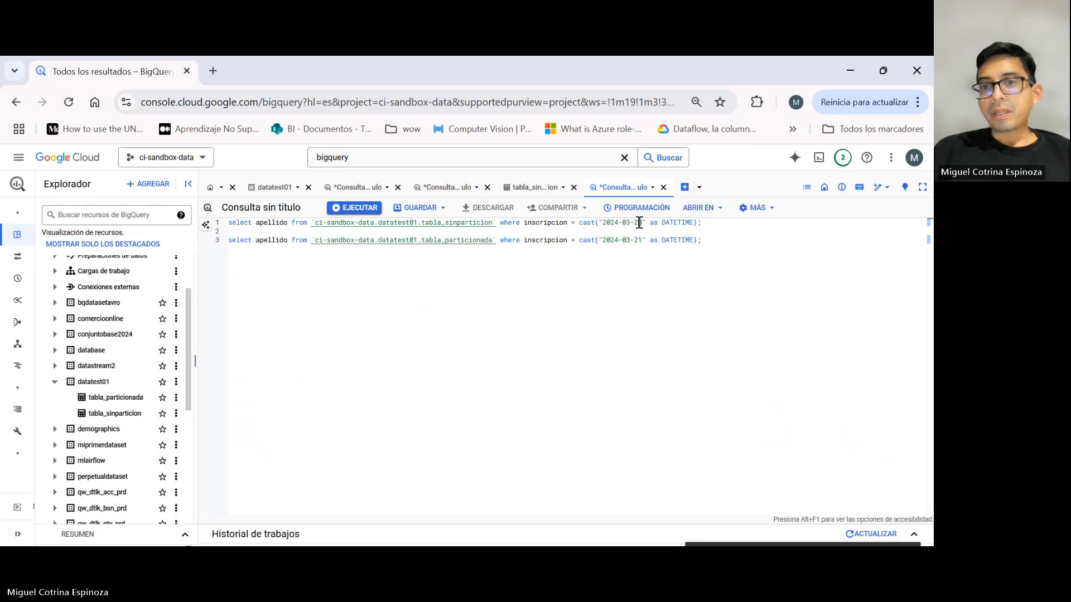
text(1)
drag(725, 223, 195, 223)
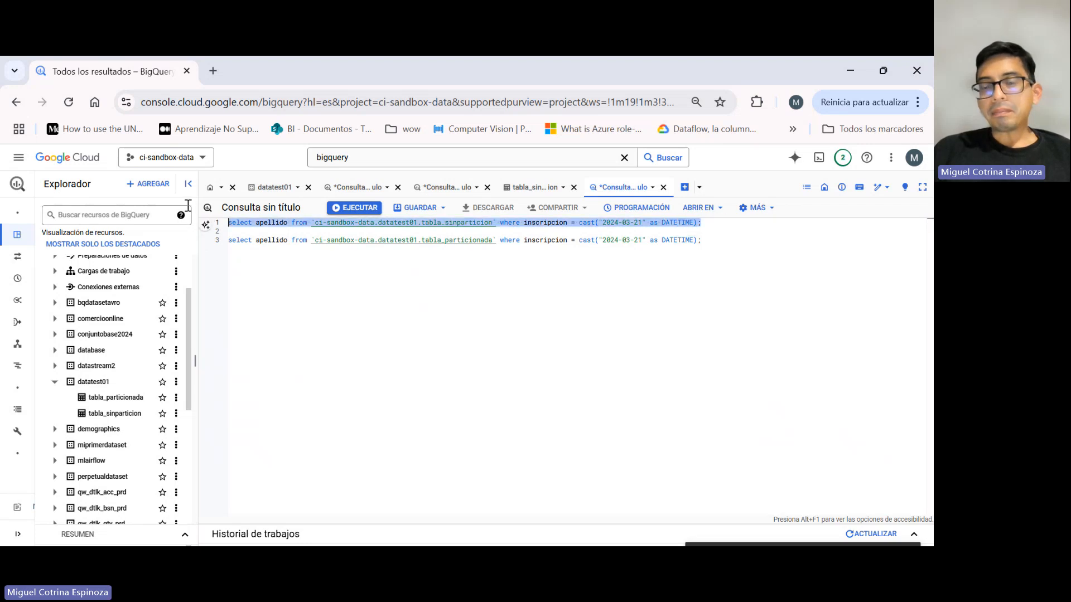